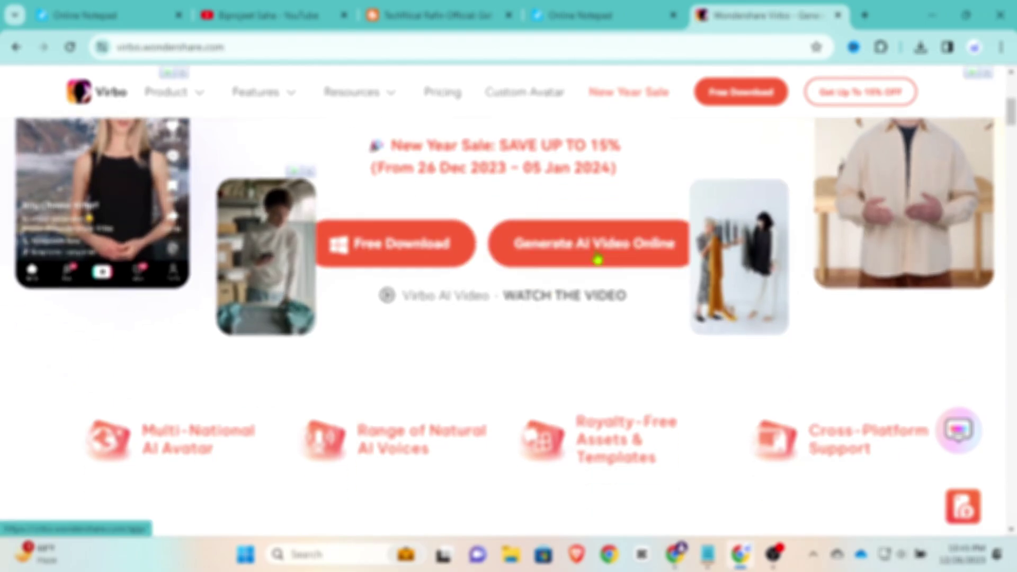
Step: Open Virbo's online AI video generator, dismiss the onboarding tip, and browse the AI Avatar grid
left_click(597, 258)
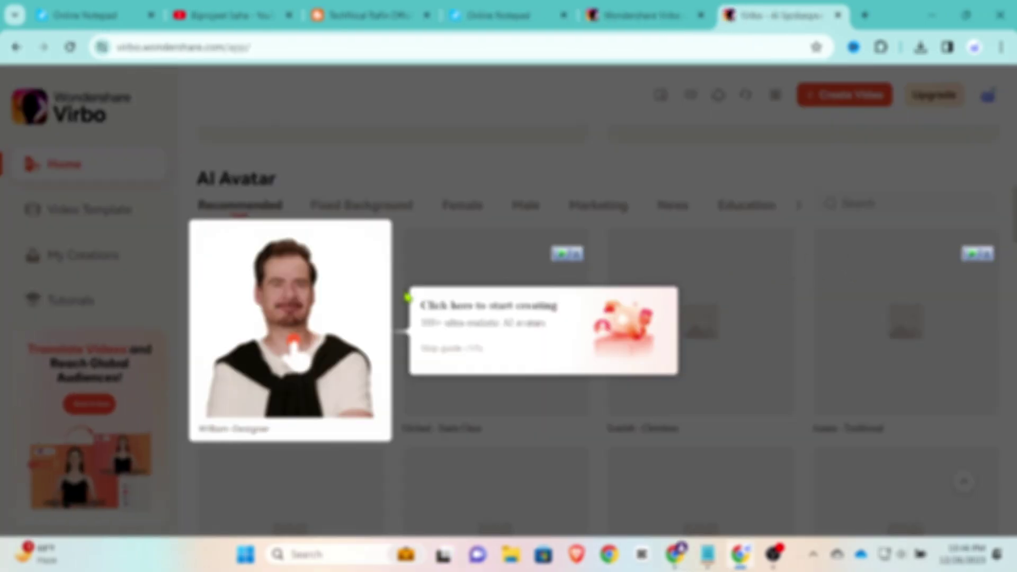
left_click(449, 264)
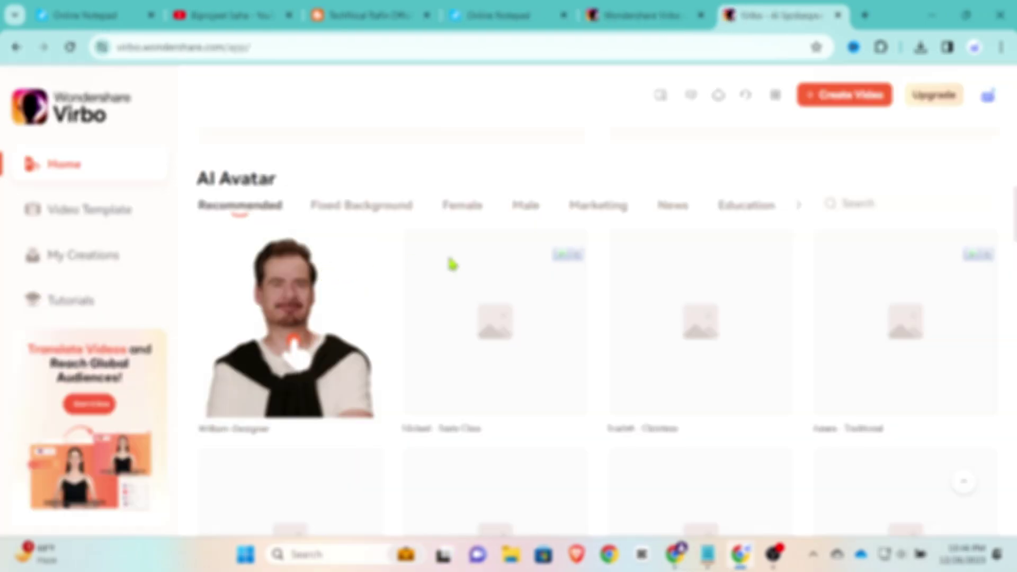
scroll(665, 268, "down", 10)
scroll(664, 273, "down", 6)
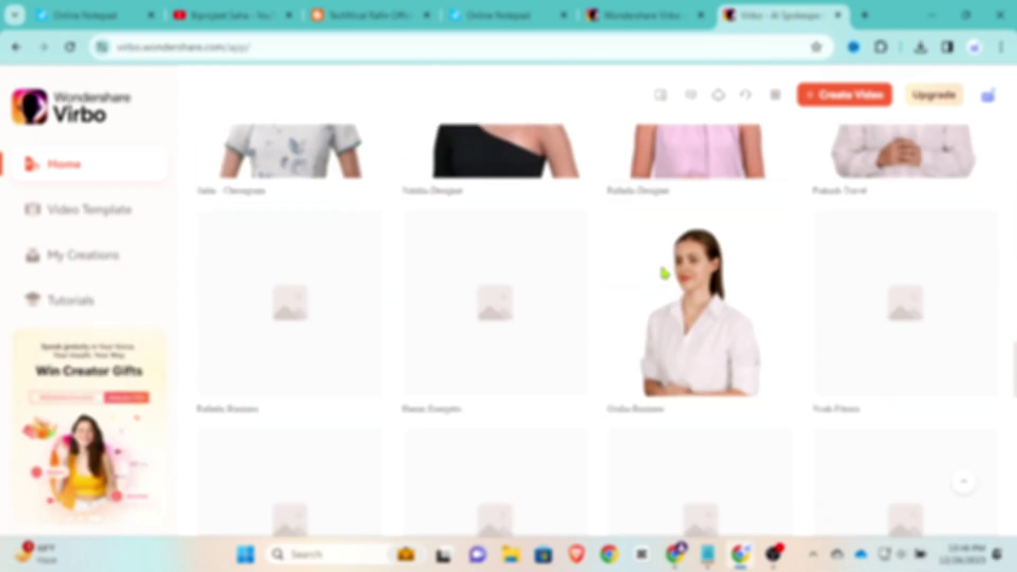
scroll(664, 274, "up", 4)
scroll(664, 273, "down", 5)
scroll(664, 273, "down", 15)
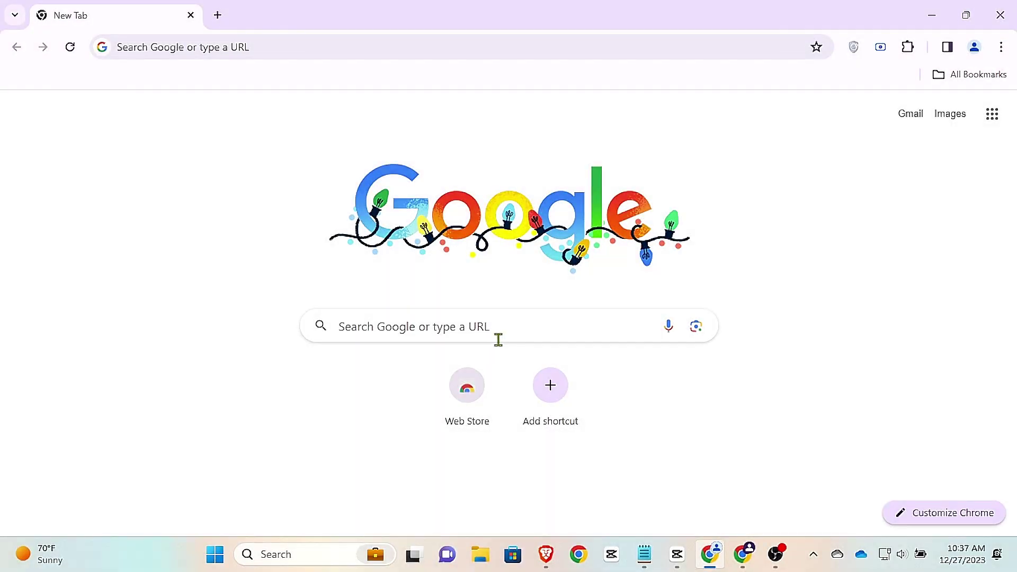
Step: Search Google for 'hyperbeam' and open the official hyperbeam.com site
left_click(481, 339)
type("hy")
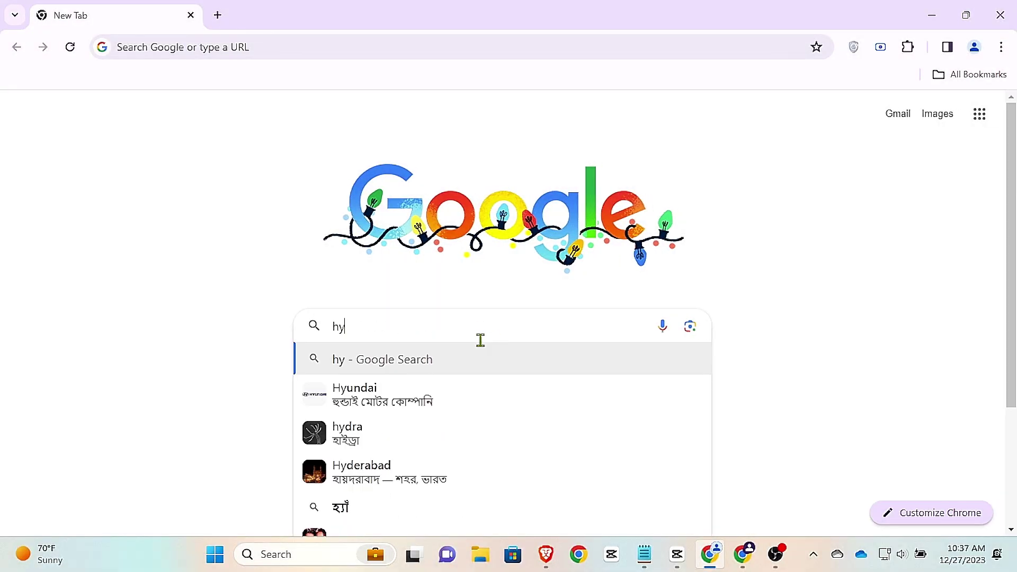
type("perbeam")
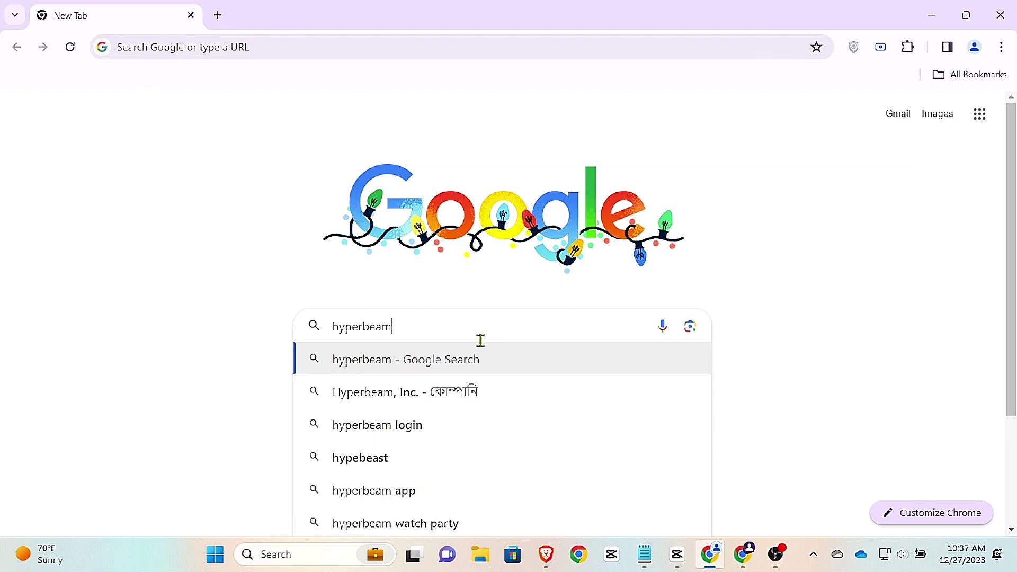
key("Return")
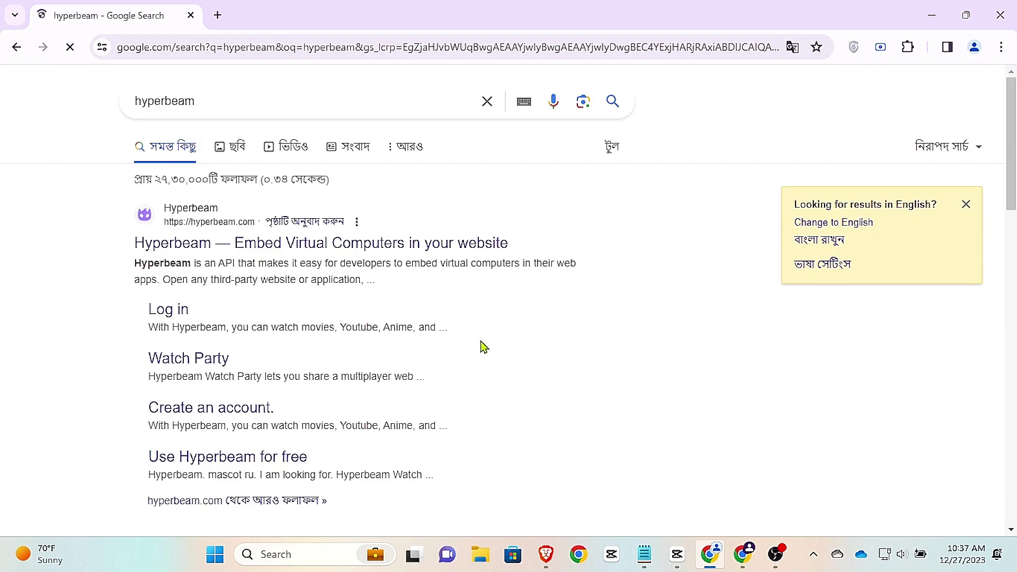
left_click(405, 243)
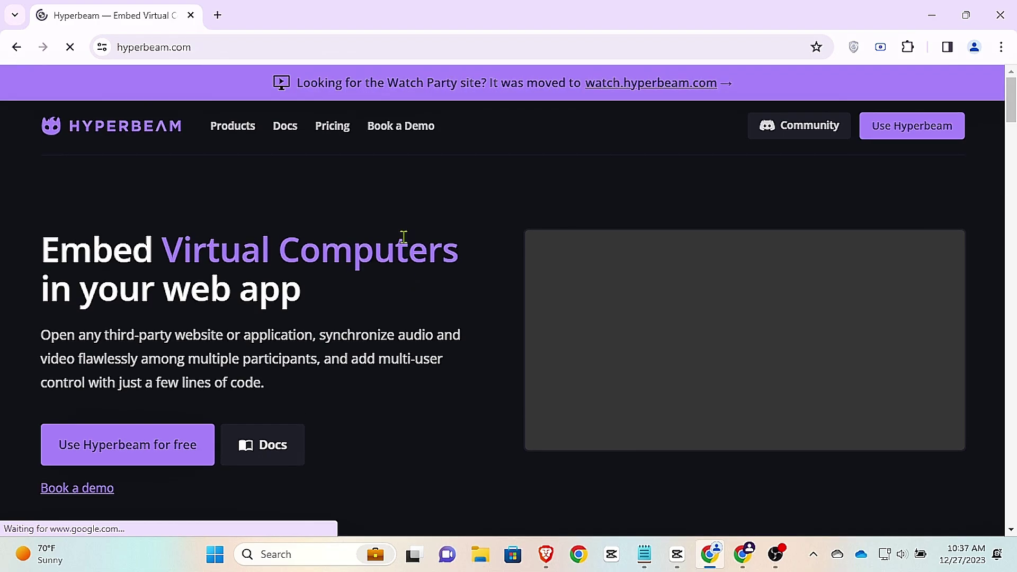
Step: Choose to use Hyperbeam for free with the Watch Party product and get started
left_click(126, 467)
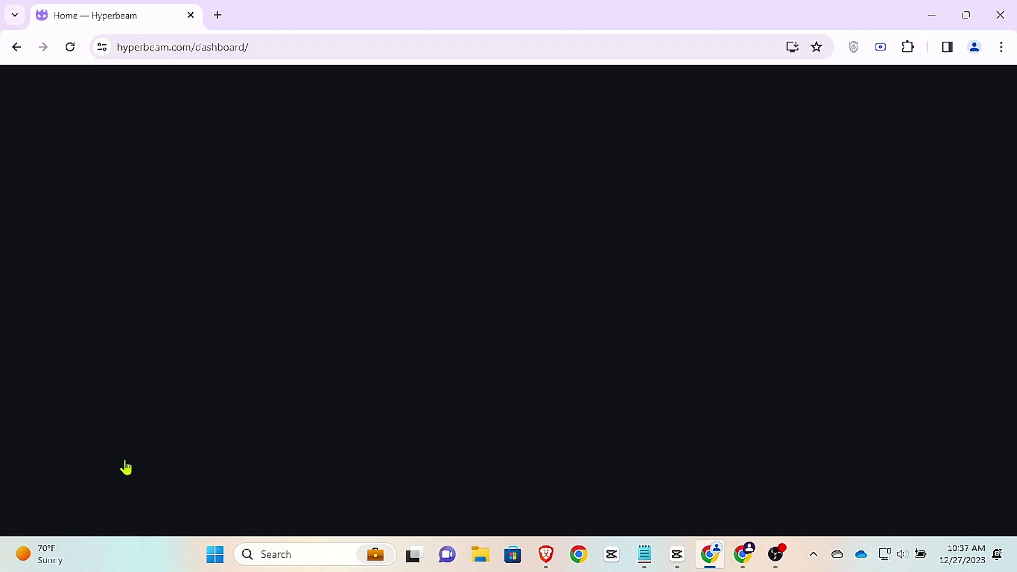
left_click(379, 236)
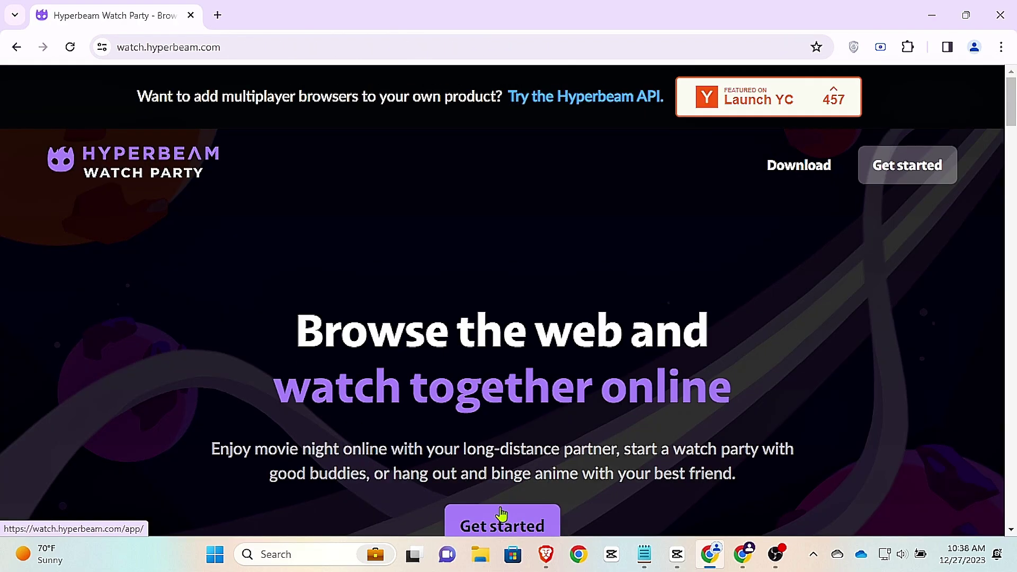
scroll(502, 517, "down", 3)
left_click(476, 340)
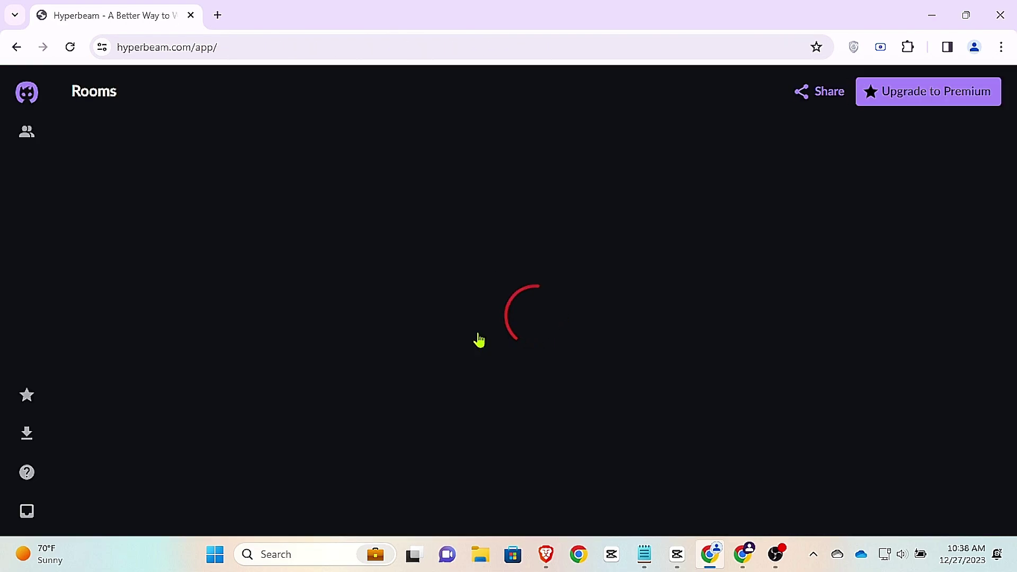
Step: Find temp-mail.org via a 'temp mail' search in a new tab, copy its disposable address, return to Hyperbeam
left_click(217, 14)
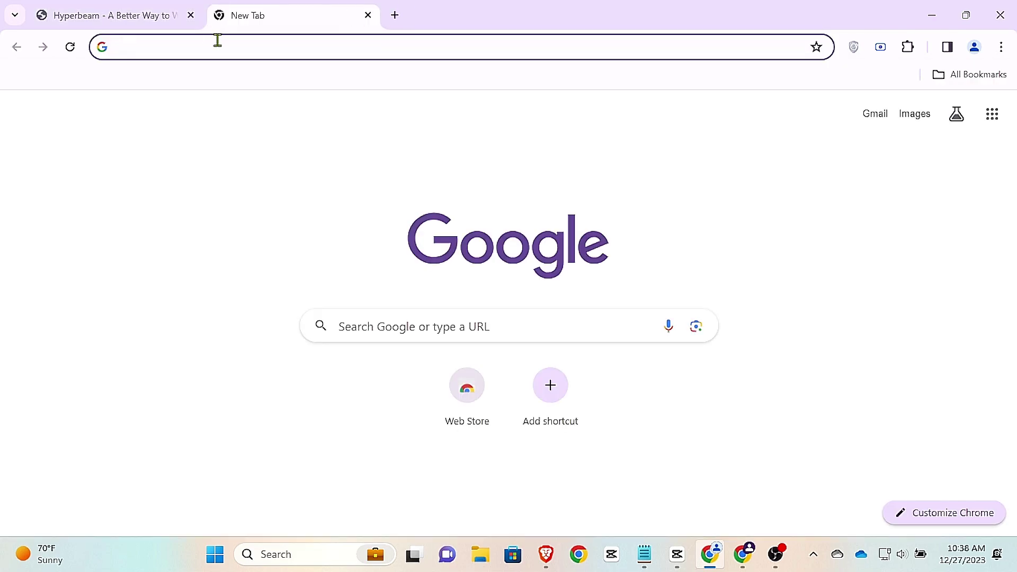
left_click(217, 40)
type("temp mail")
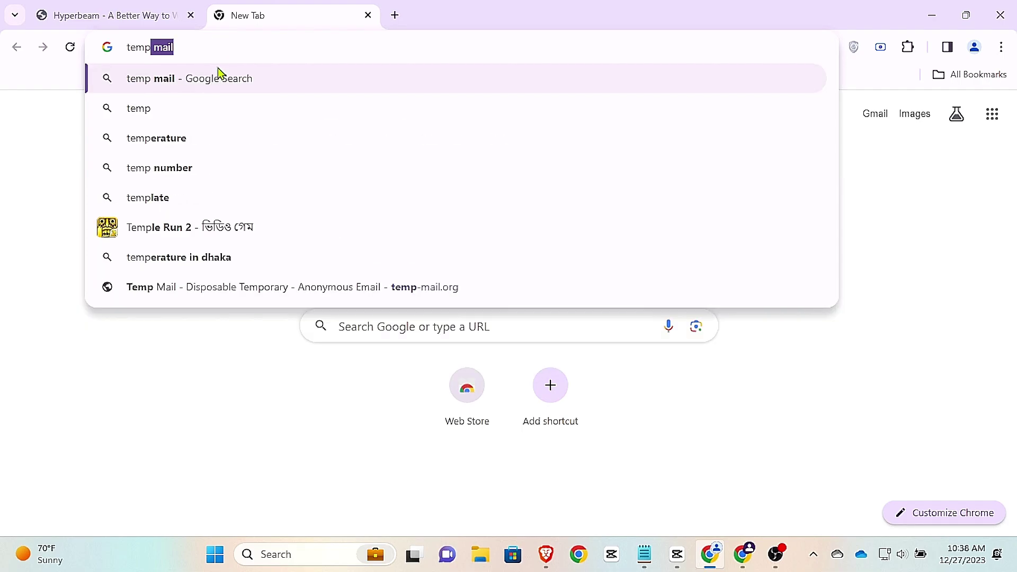
key("Return")
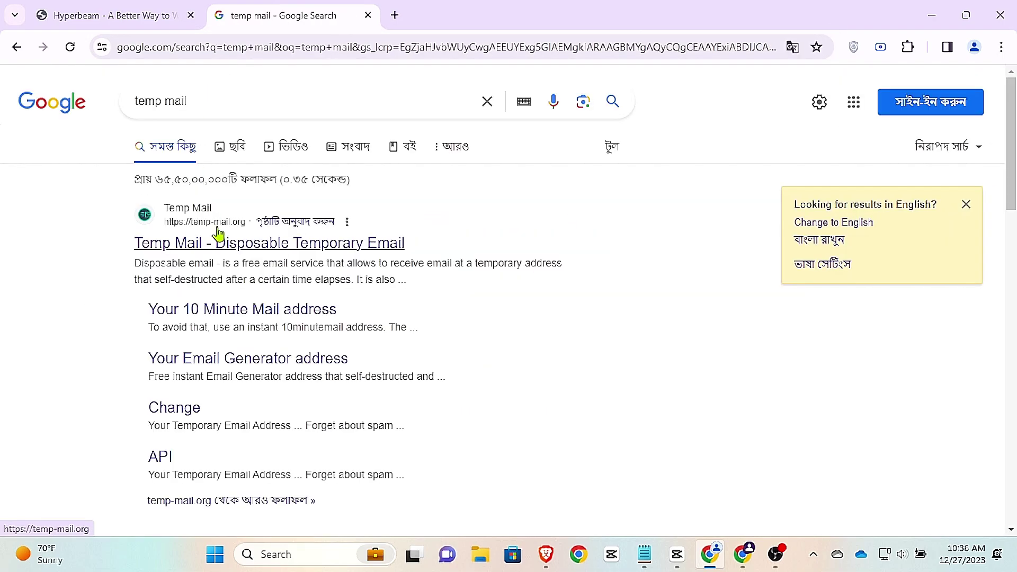
left_click(220, 235)
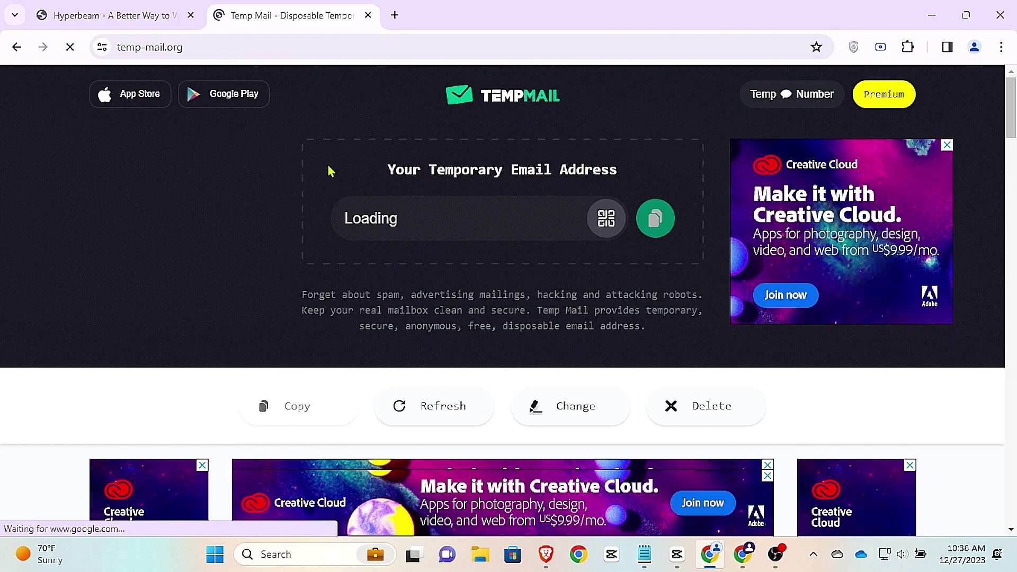
left_click(656, 218)
left_click(106, 15)
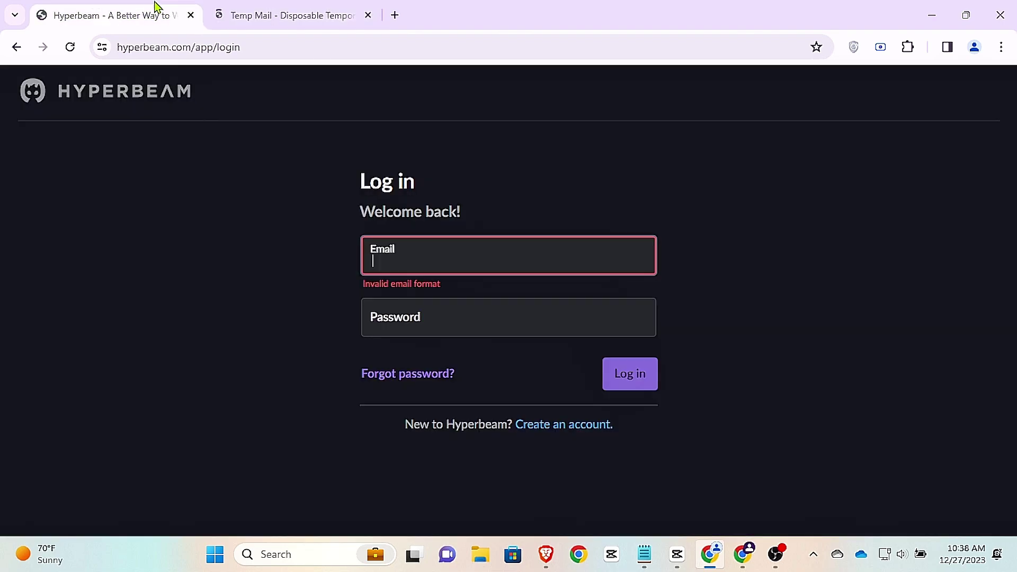
Step: Start a new Hyperbeam account with birth date January 2, 2002
left_click(530, 429)
left_click(431, 300)
left_click(434, 319)
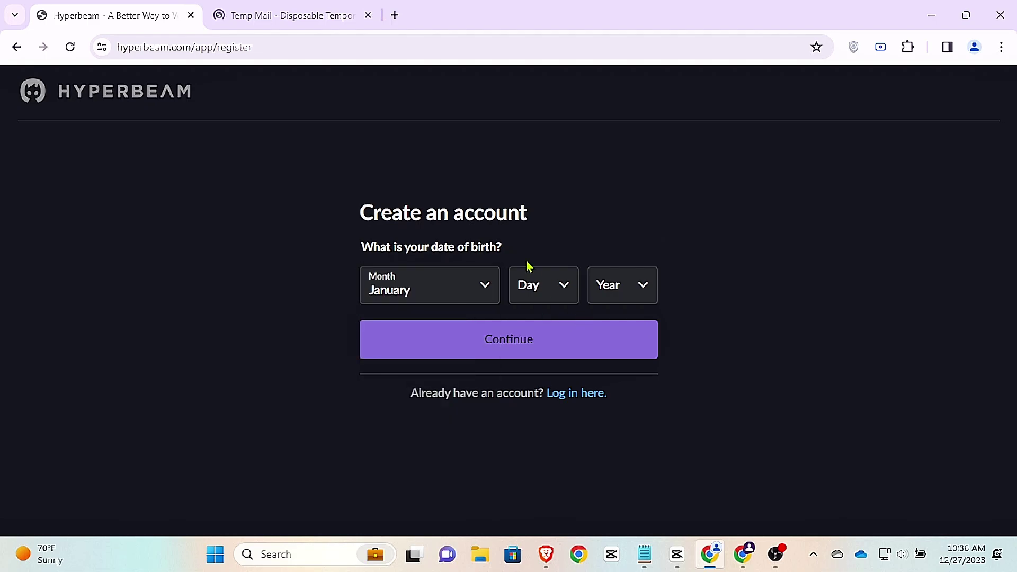
left_click(531, 282)
left_click(531, 345)
left_click(618, 275)
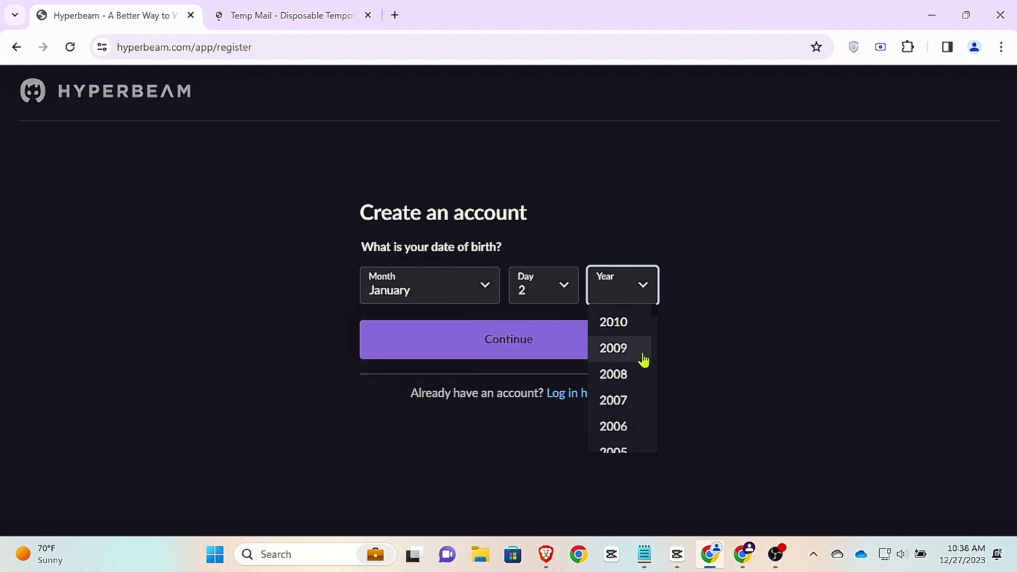
scroll(642, 358, "down", 3)
left_click(631, 397)
left_click(566, 356)
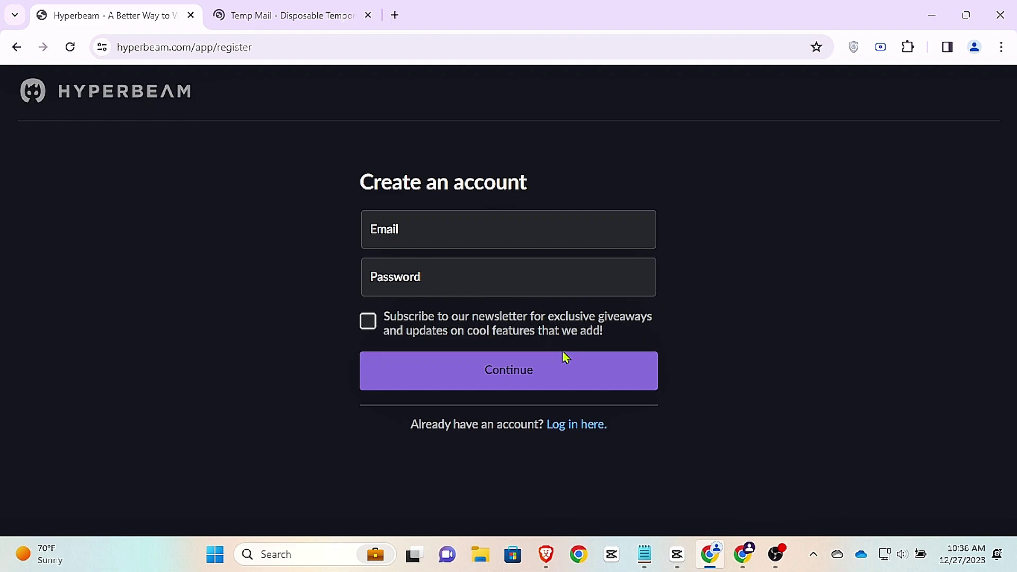
Step: Paste the temporary email, enter the account password, and opt in to the newsletter
left_click(492, 230)
key("ctrl+v")
left_click(479, 272)
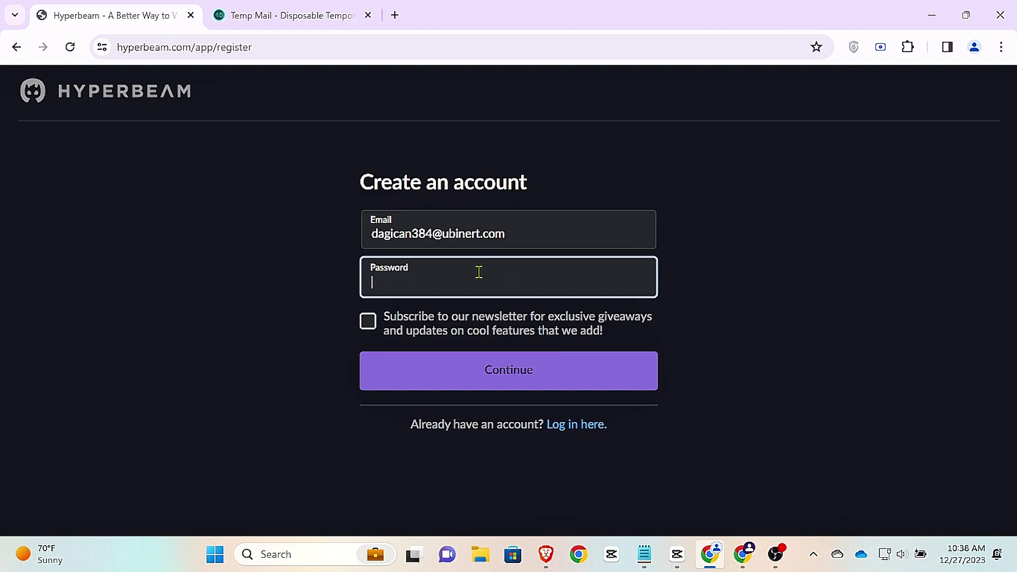
key("ctrl+v")
left_click(368, 321)
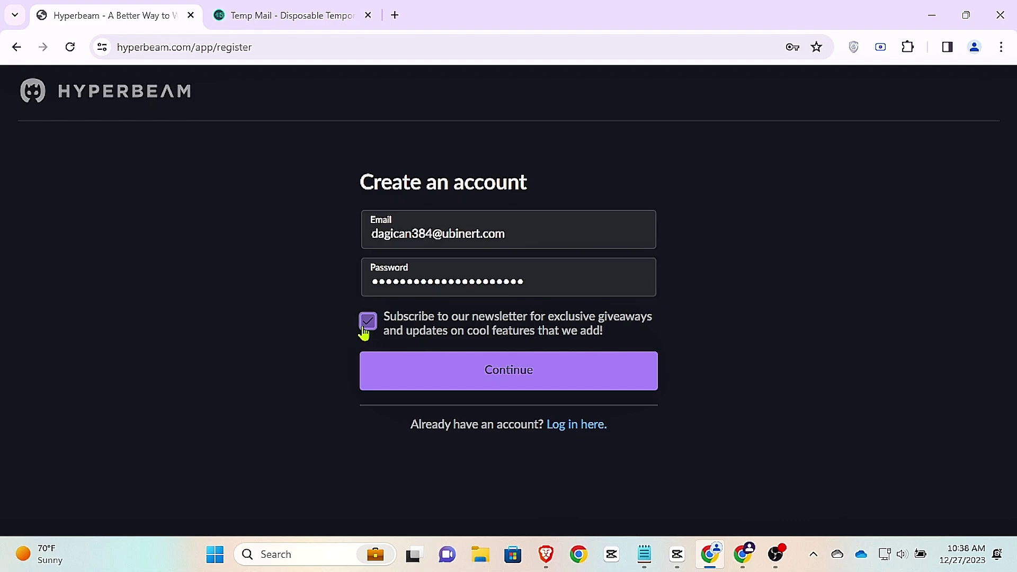
left_click(456, 385)
Step: Solve the hCaptcha car-image challenge and create the Hyperbeam account
left_click(414, 271)
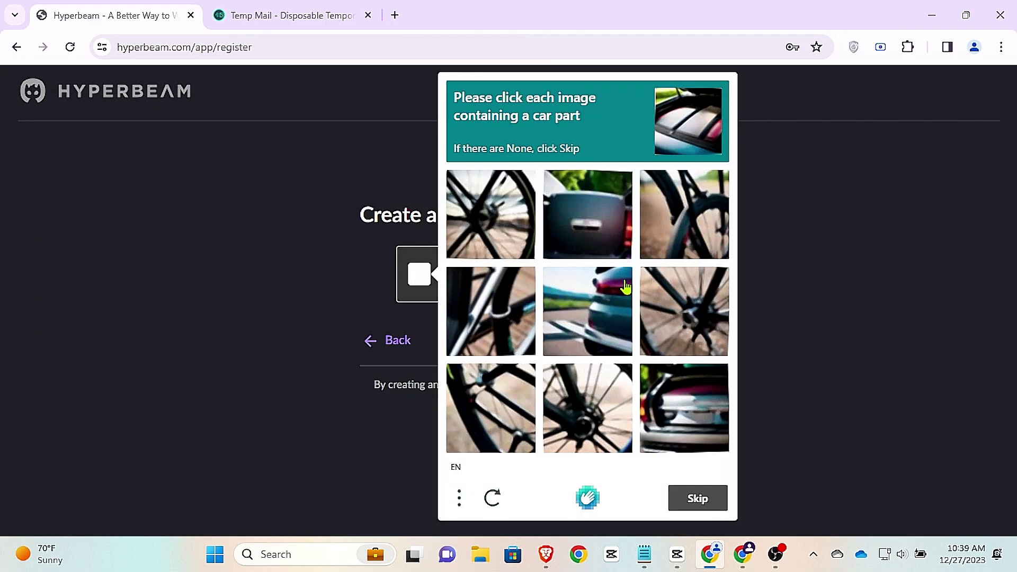
left_click(492, 241)
left_click(506, 343)
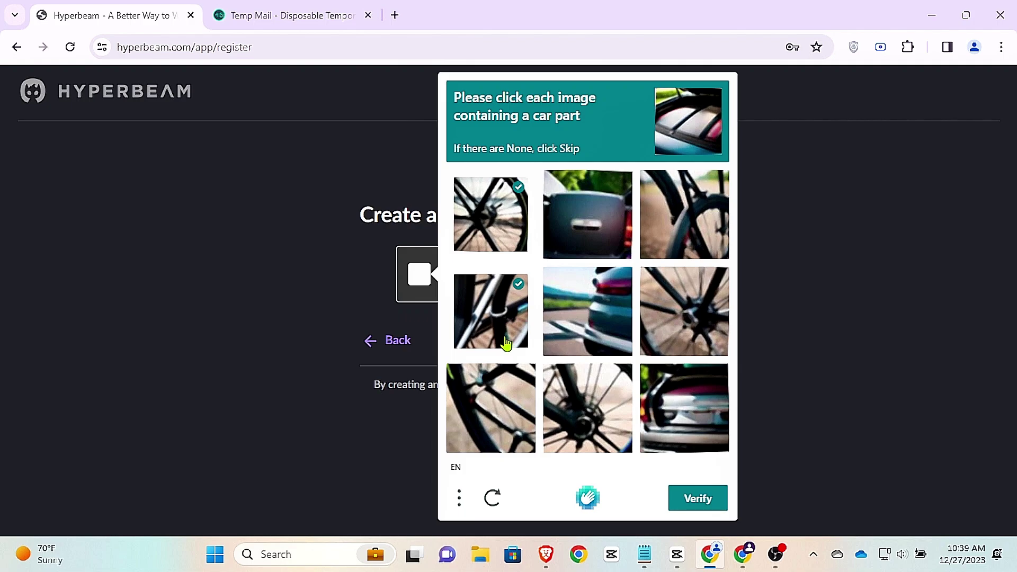
left_click(508, 239)
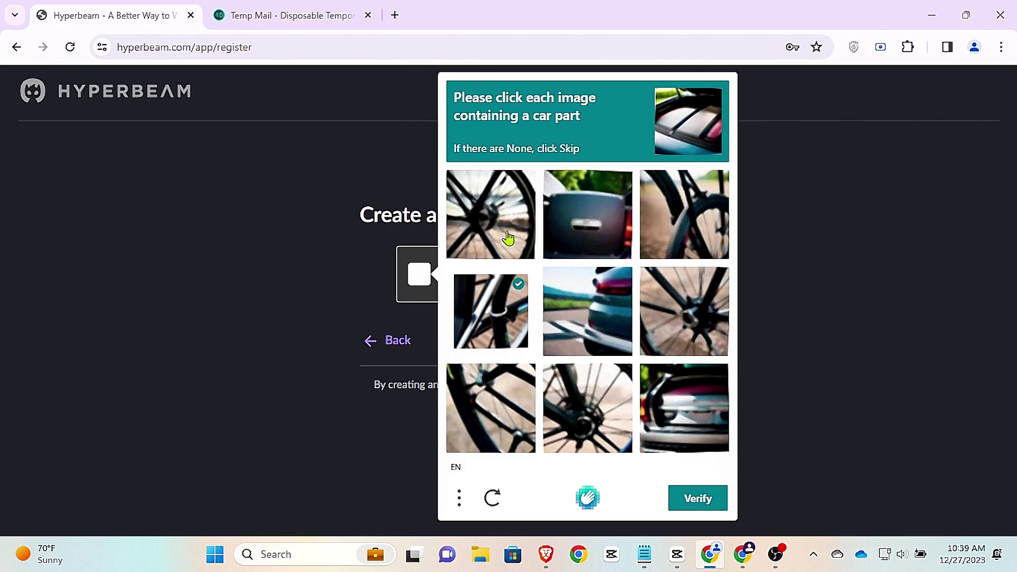
left_click(670, 406)
left_click(594, 335)
left_click(572, 215)
left_click(508, 305)
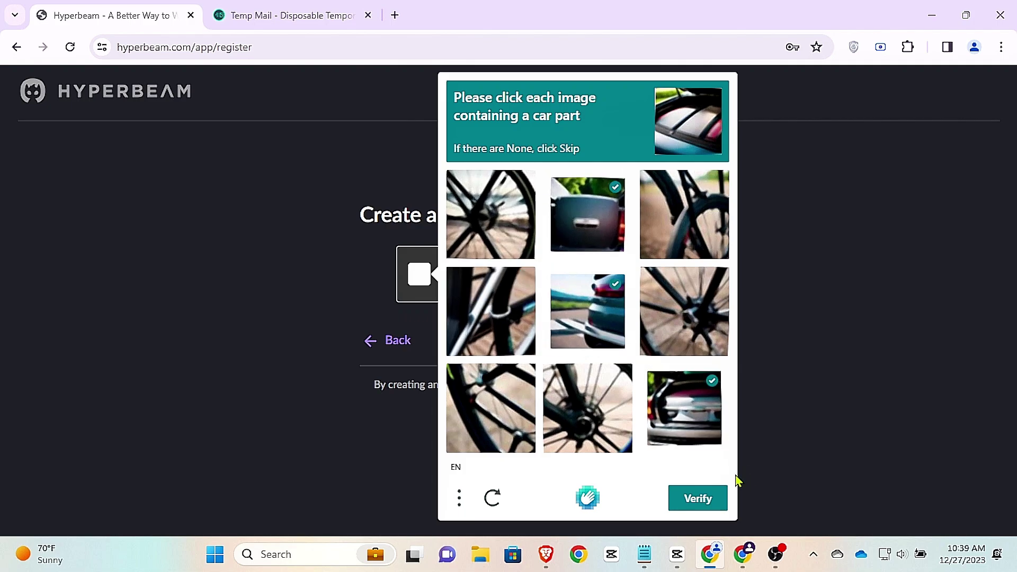
left_click(710, 498)
left_click(610, 356)
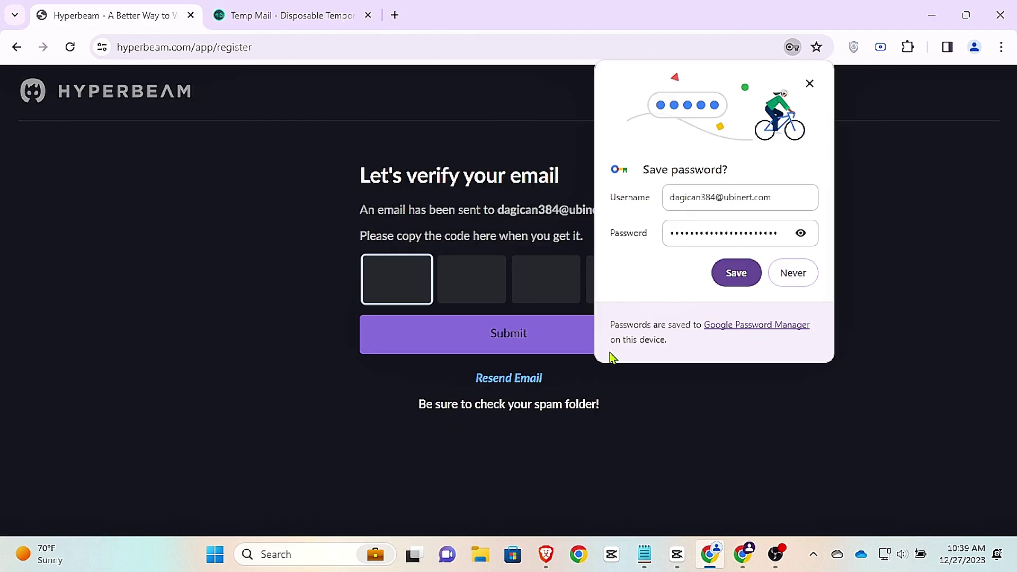
left_click(797, 271)
left_click(288, 9)
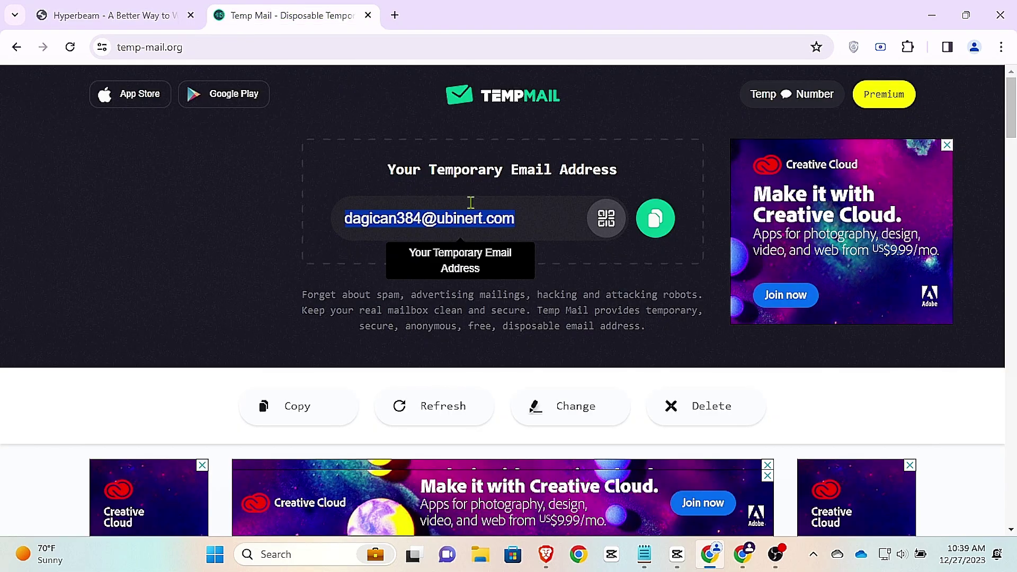
scroll(471, 203, "down", 6)
left_click(506, 256)
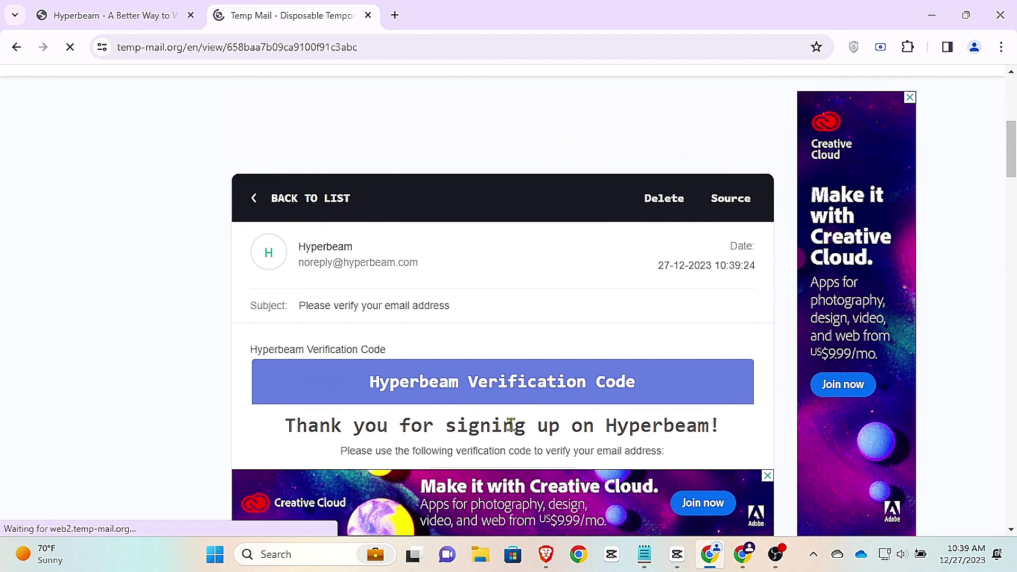
scroll(503, 312, "down", 5)
double_click(499, 243)
key("ctrl+c")
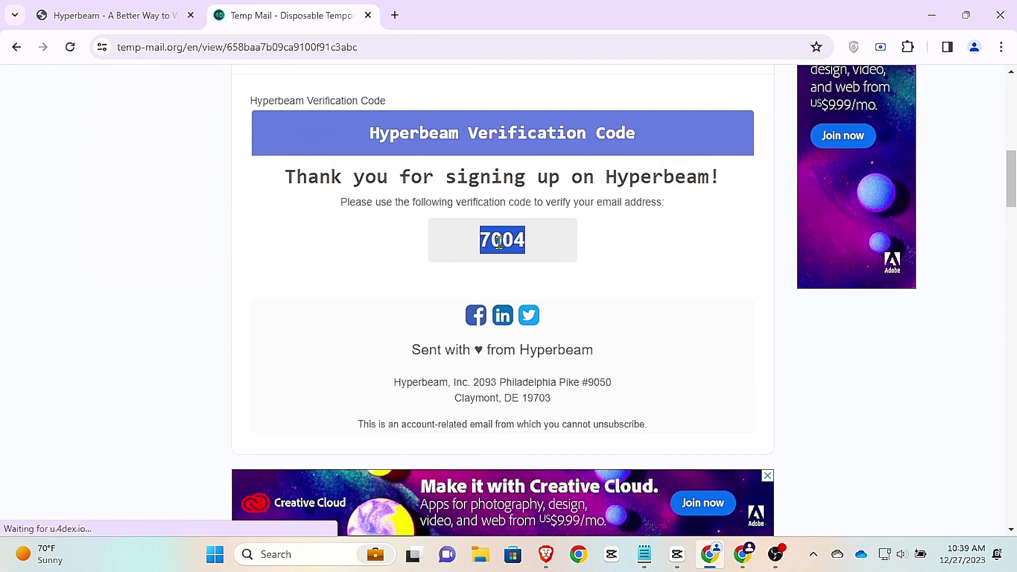
left_click(73, 7)
key("ctrl+v")
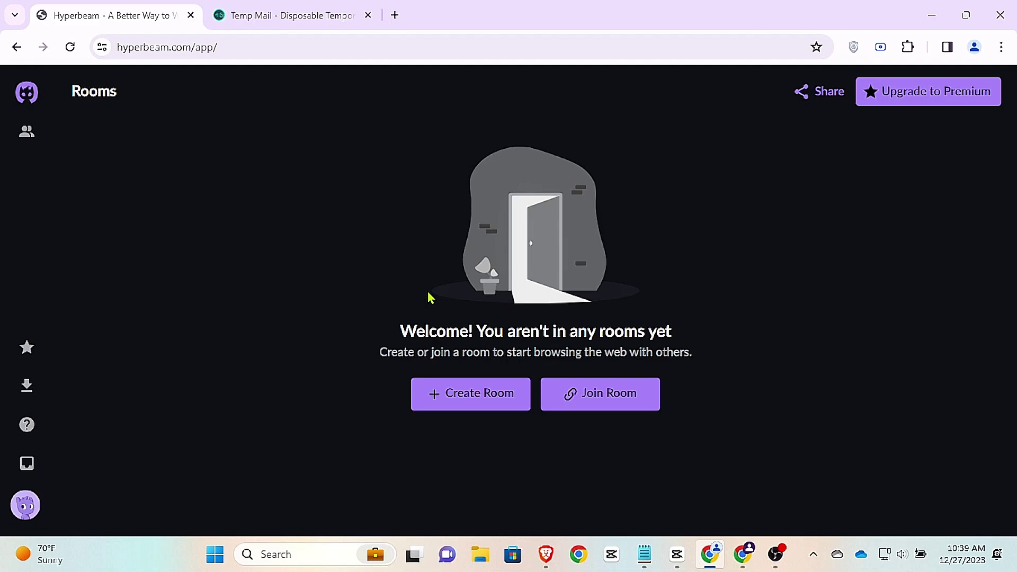
Step: Create a room hidden from friends, start browsing in it, and skip the add-members tour
left_click(454, 392)
left_click(370, 353)
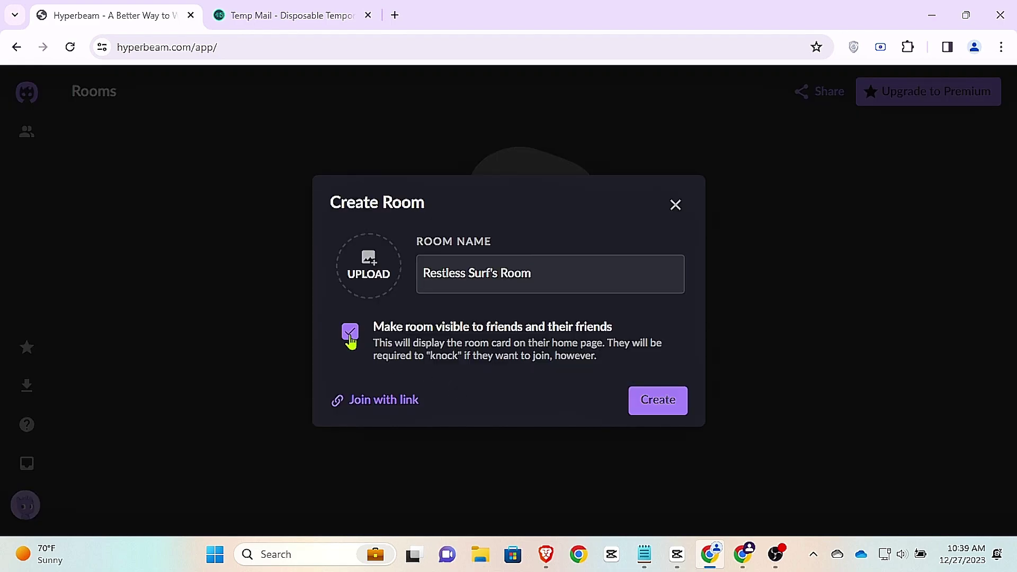
left_click(637, 401)
left_click(619, 363)
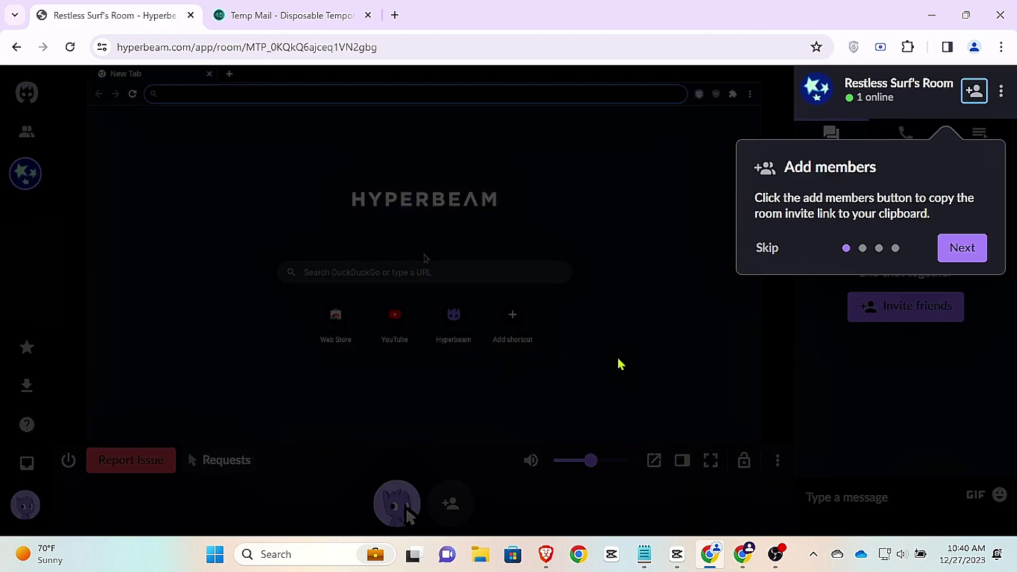
left_click(765, 249)
Step: Set the room's playout delay to Off (0ms)
left_click(777, 460)
left_click(735, 339)
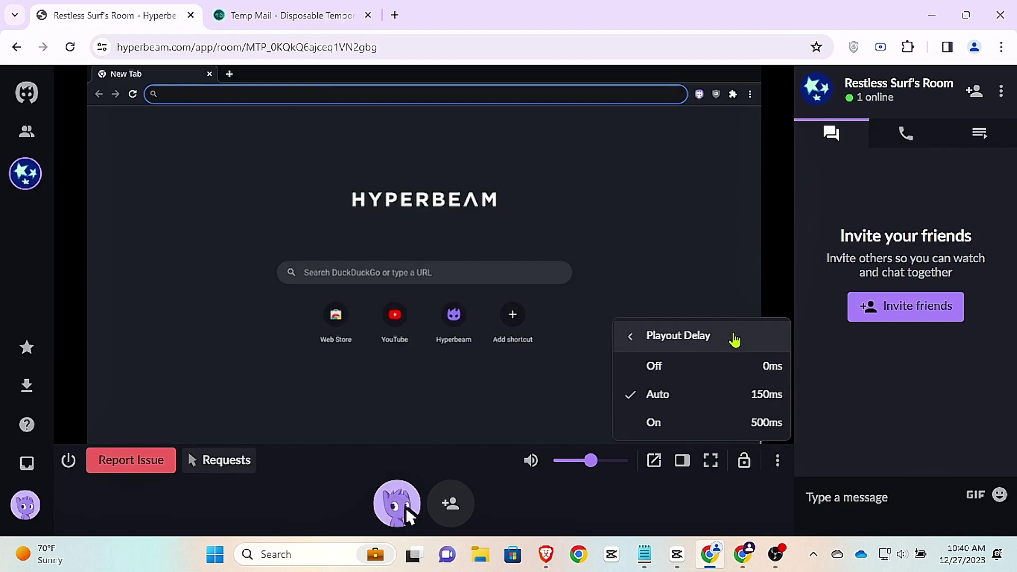
left_click(777, 374)
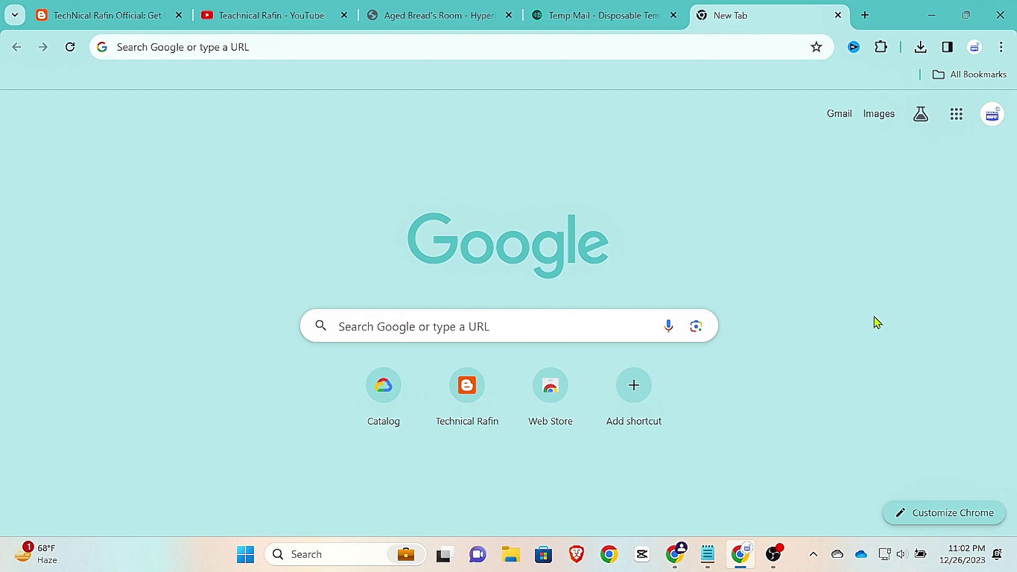
Step: Run a Google search for 'heyge' to find the HeyGen website
left_click(542, 321)
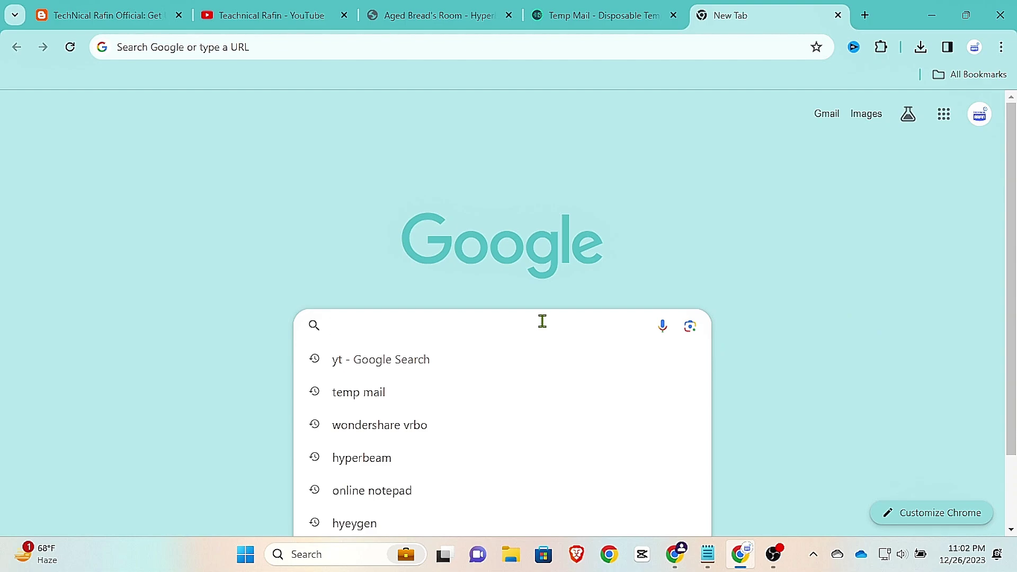
type("heygen LOGO")
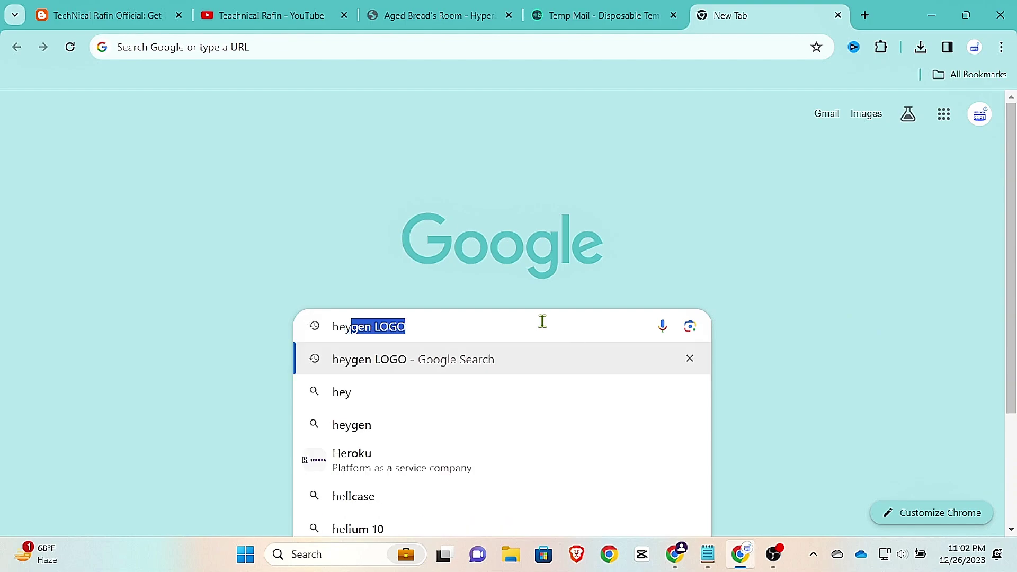
key("Return")
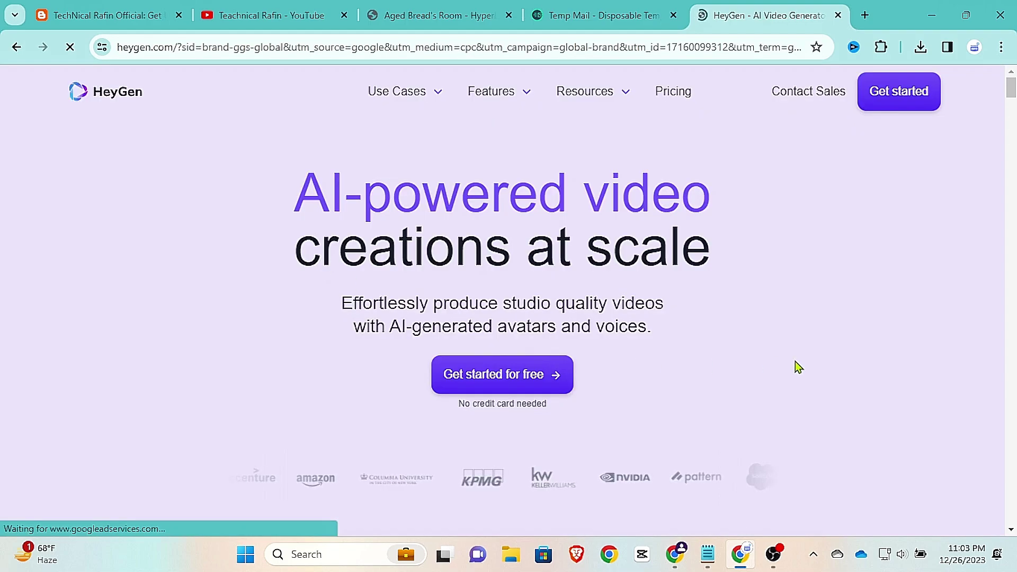
Step: Sign up for HeyGen free, copy the Credits referral invitation, and close the offer popup
left_click(520, 378)
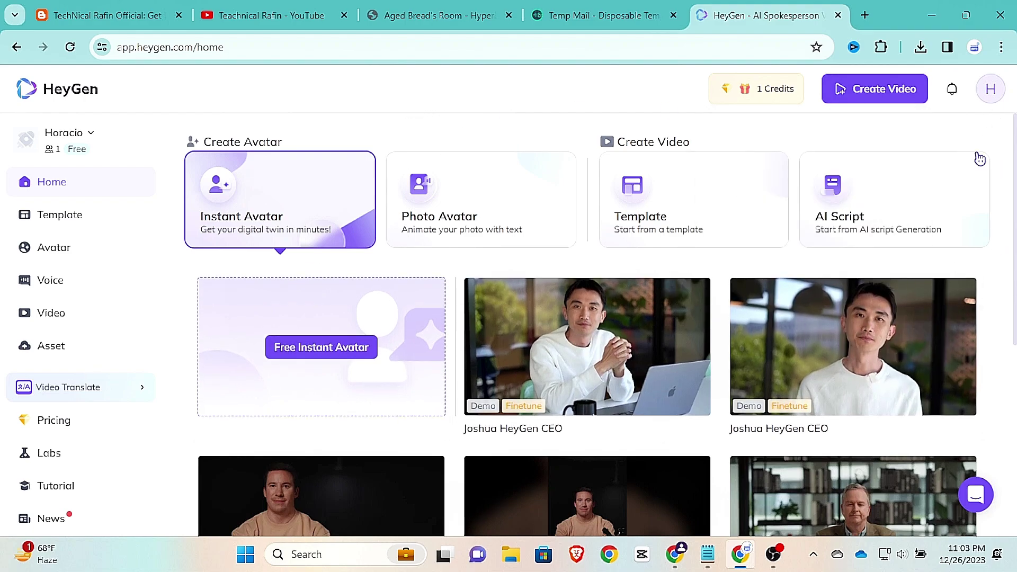
left_click(745, 90)
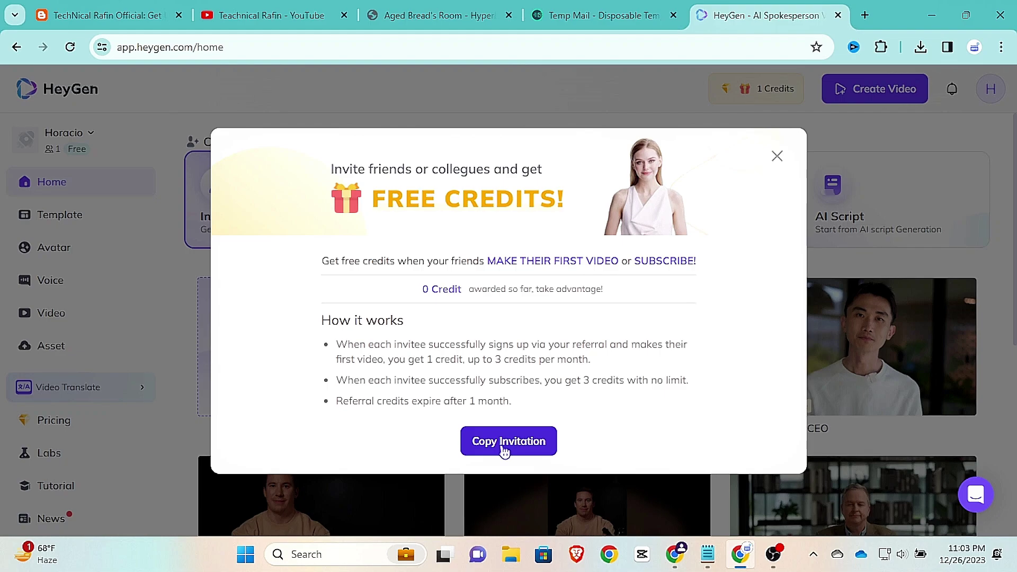
left_click(505, 451)
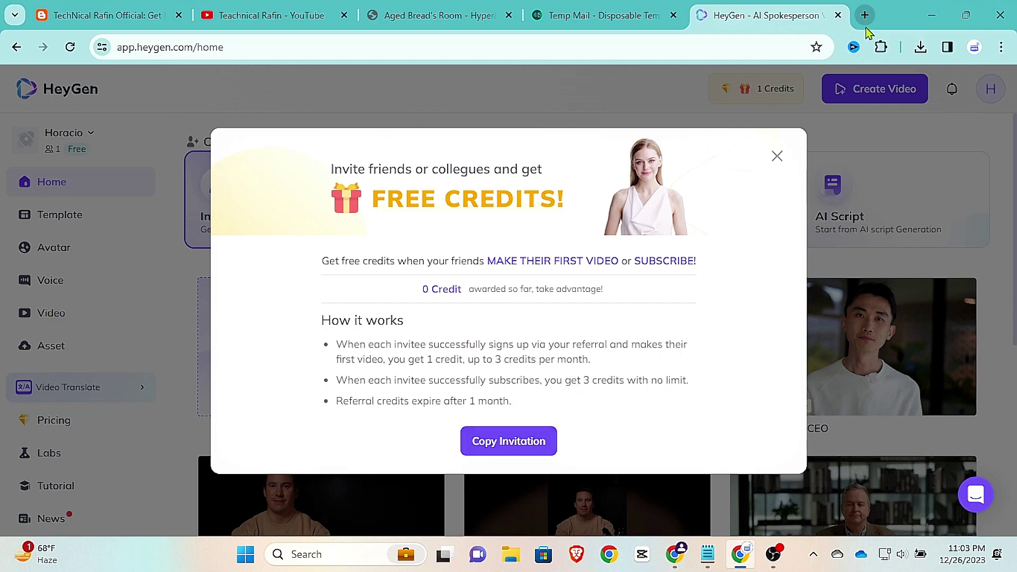
left_click(779, 157)
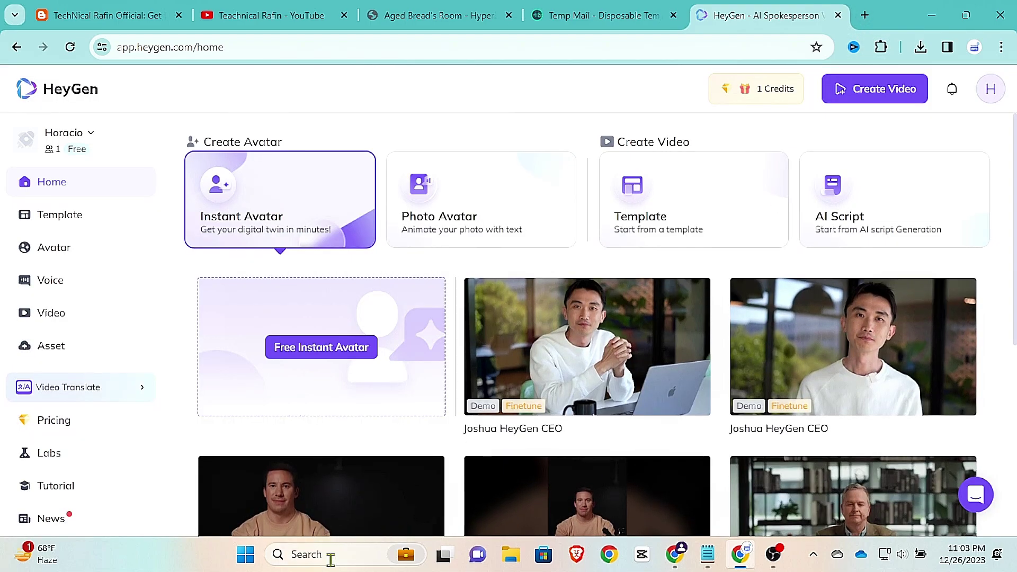
Step: Launch Notepad from the taskbar search and maximize its window
left_click(328, 560)
type("no")
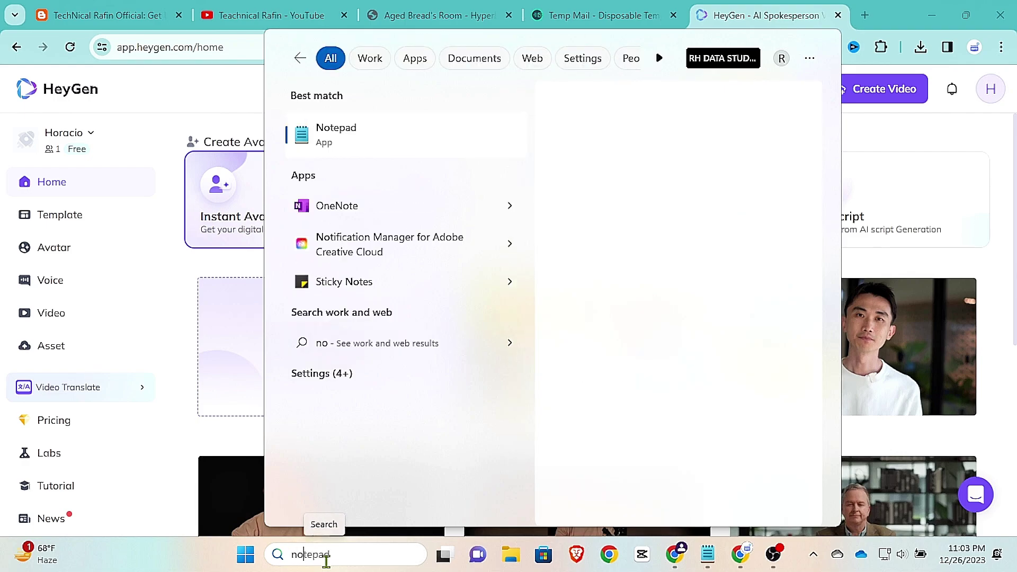
type("tepad")
key("Return")
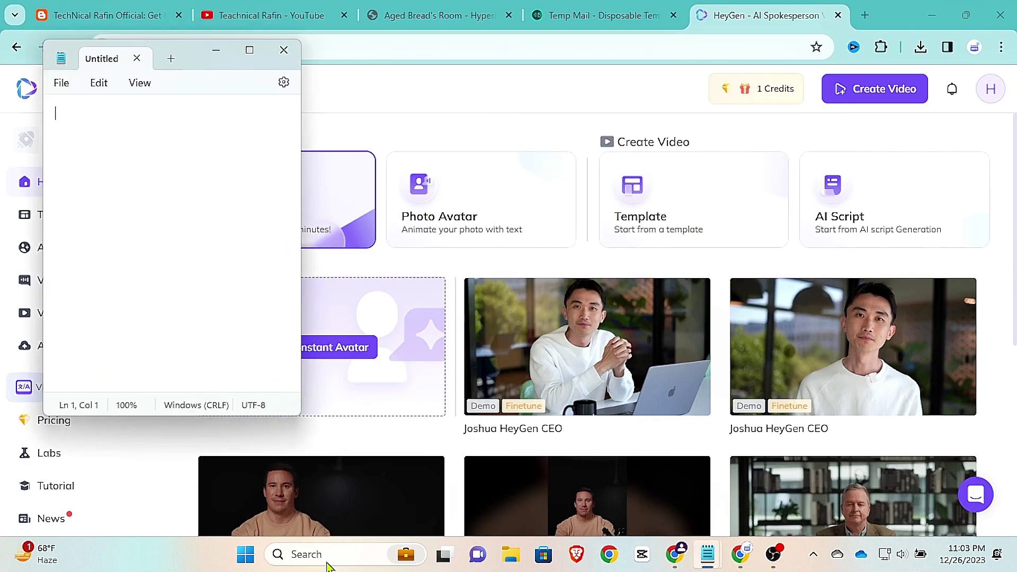
left_click(249, 50)
Step: Paste the invitation, delete its greeting line to keep only the referral link, and minimize Notepad
key("ctrl+v")
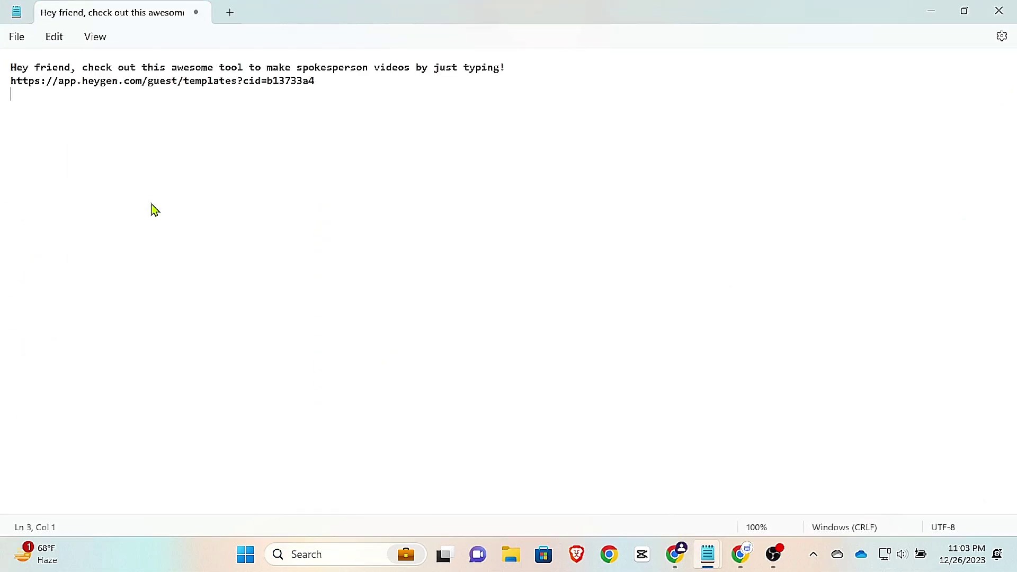
left_click_drag(535, 68, 17, 67)
key("BackSpace")
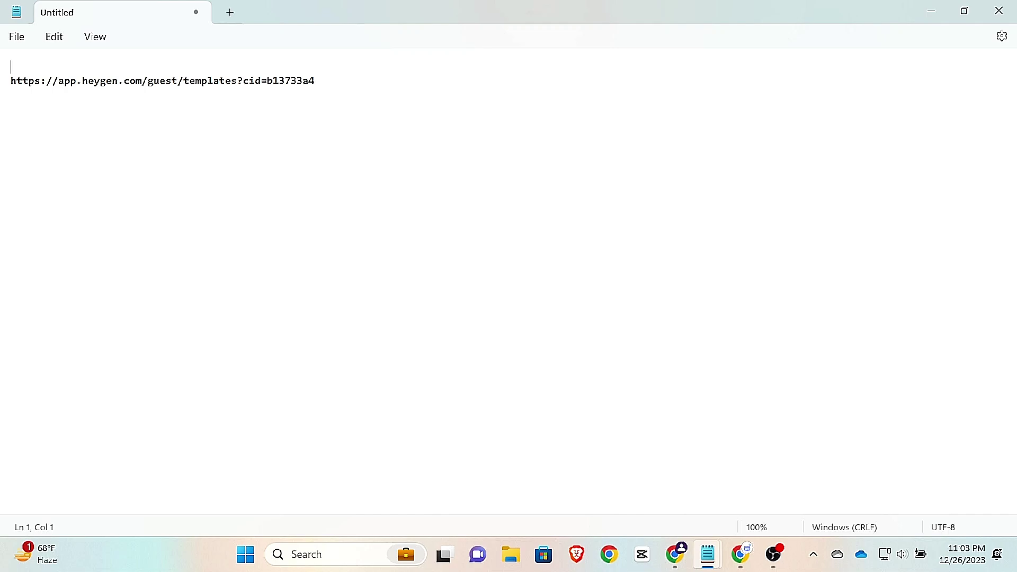
left_click(931, 11)
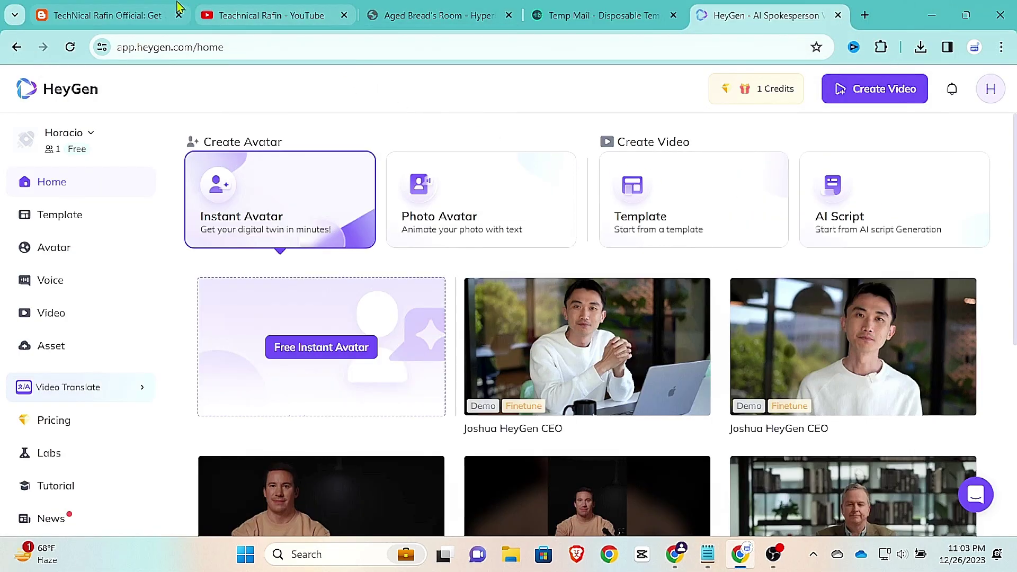
Step: Pass through the TechNical Rafin blog tab and bring Aged Bread's Room Hyperbeam tab to front
left_click(146, 10)
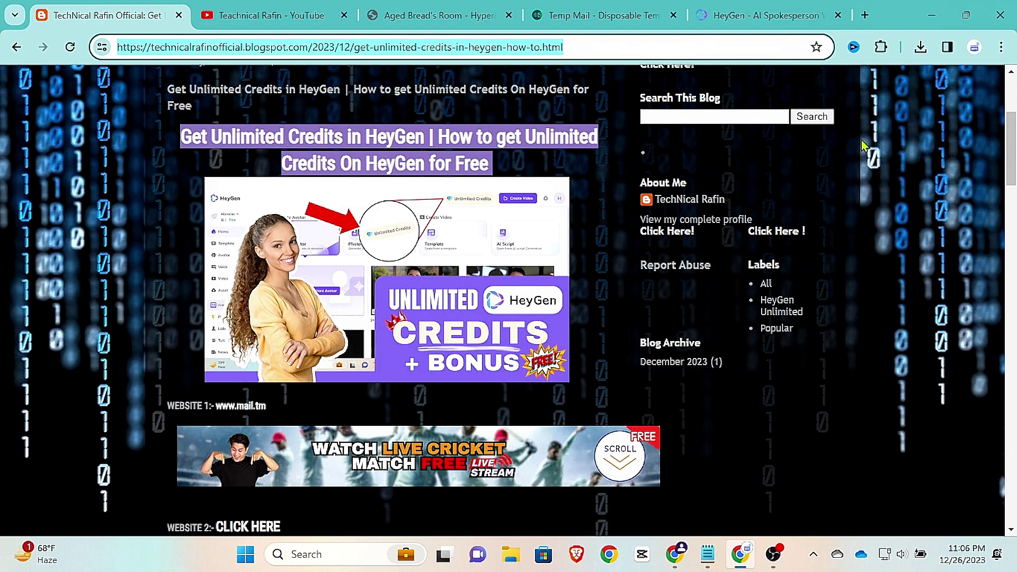
left_click(473, 14)
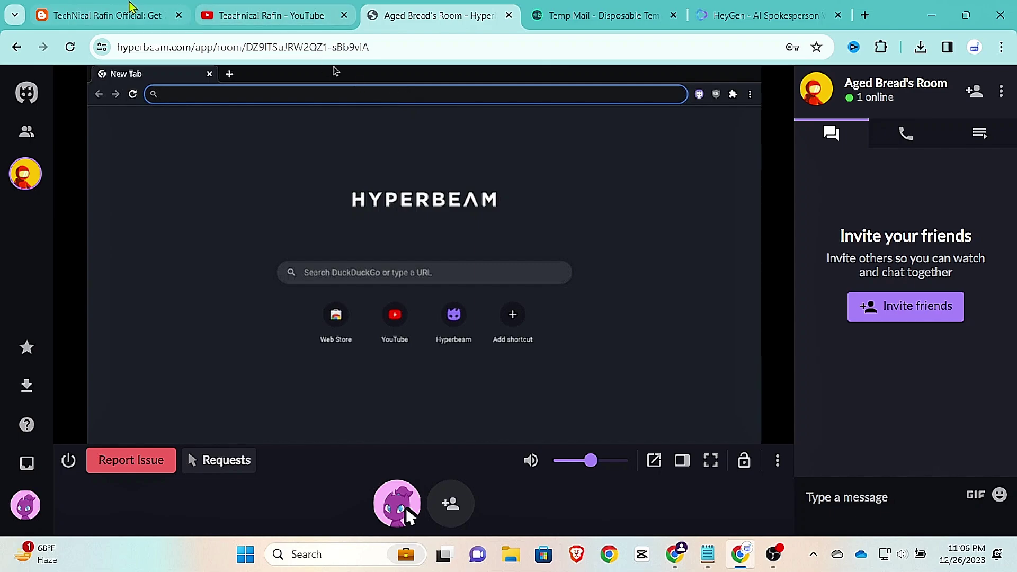
Step: Load mail.tm in the Aged Bread's Room remote browser
key("ctrl+1")
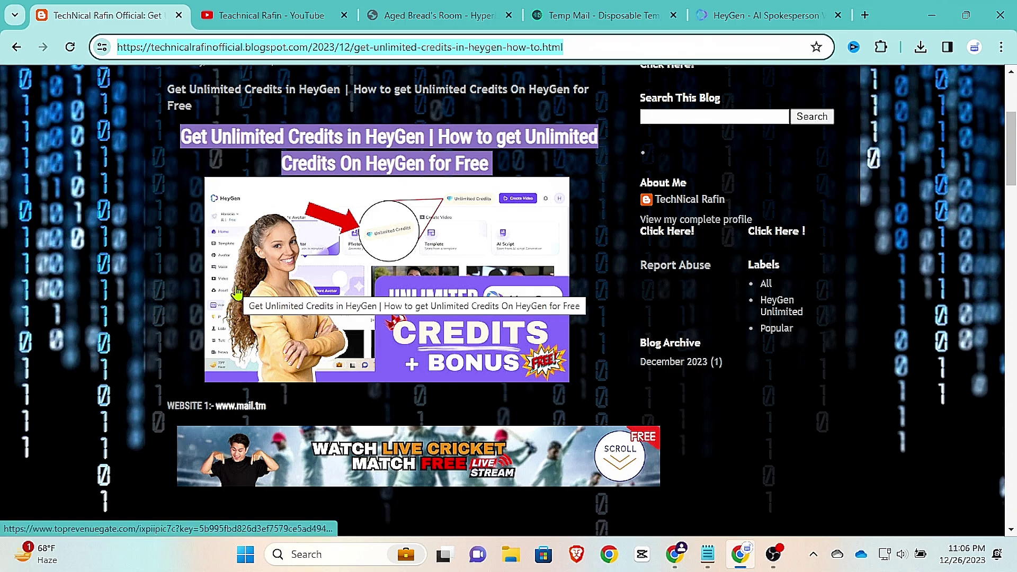
key("ctrl+3")
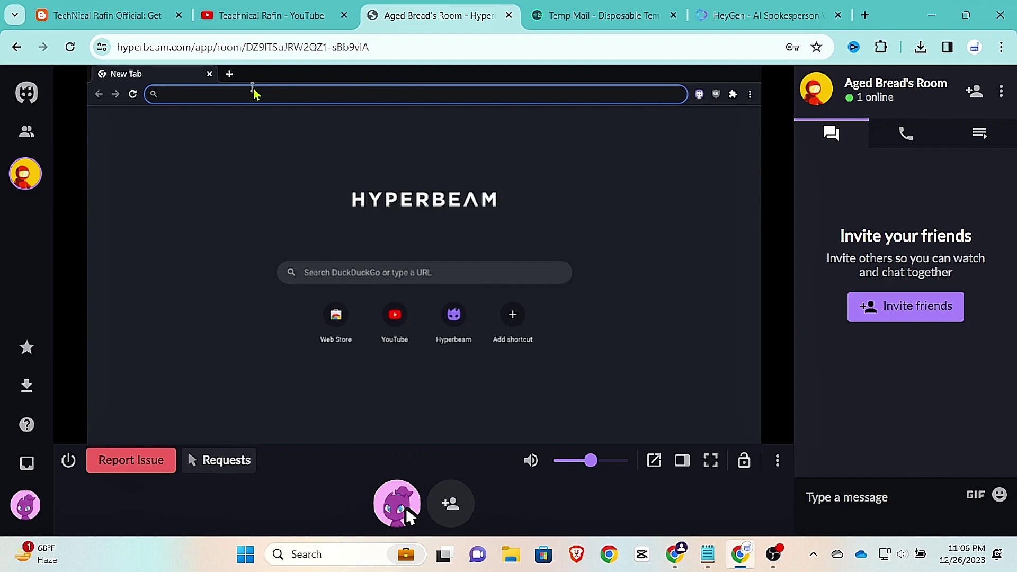
type("mail.tm")
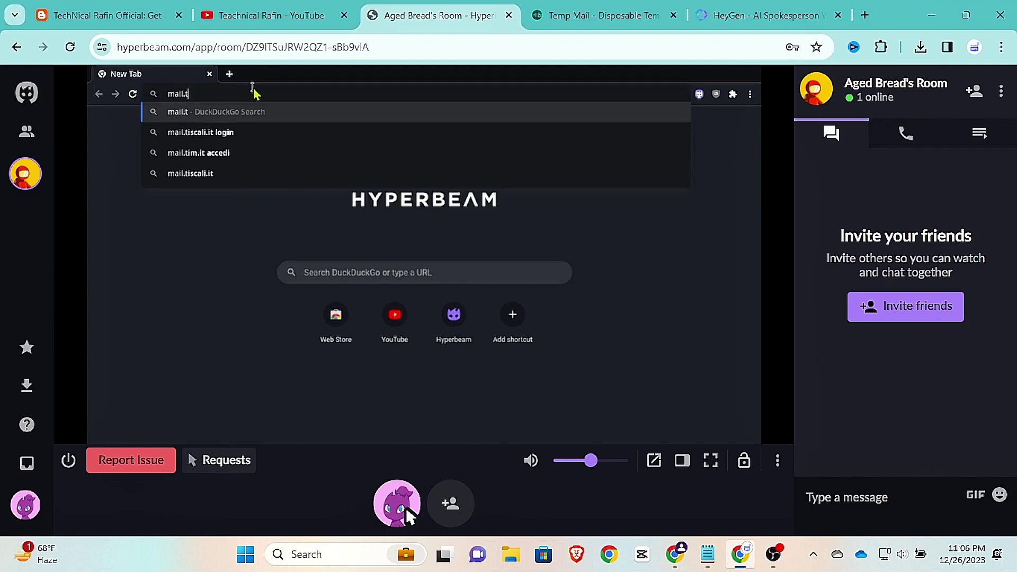
key("Return")
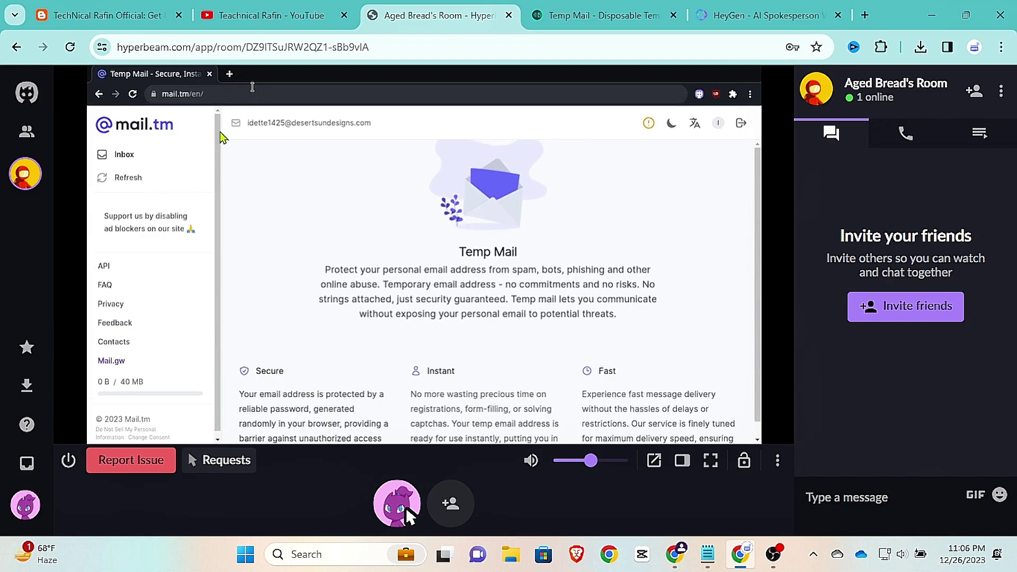
Step: Copy the temporary email address from the mail.tm account details
left_click(717, 127)
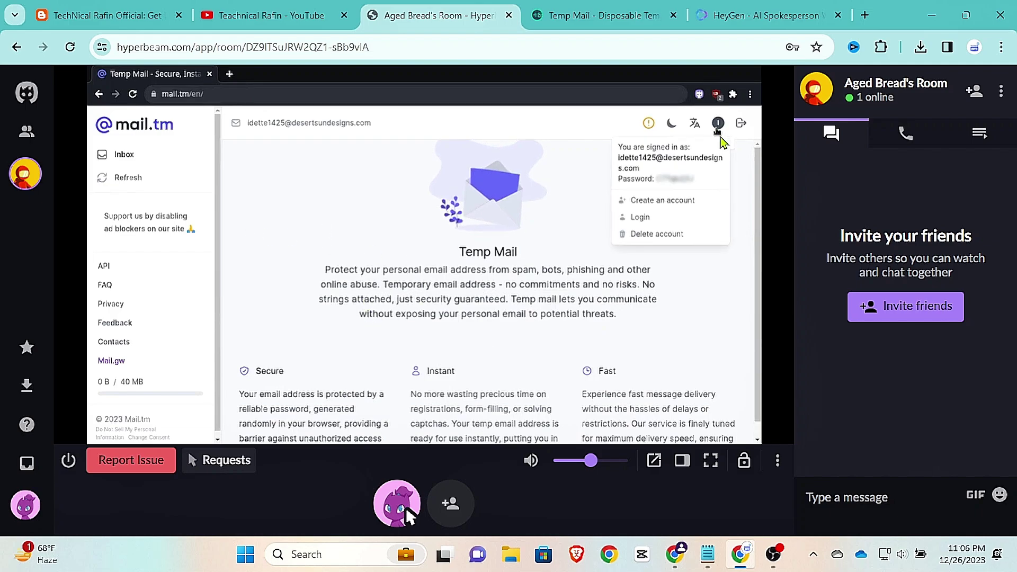
triple_click(630, 167)
right_click(626, 160)
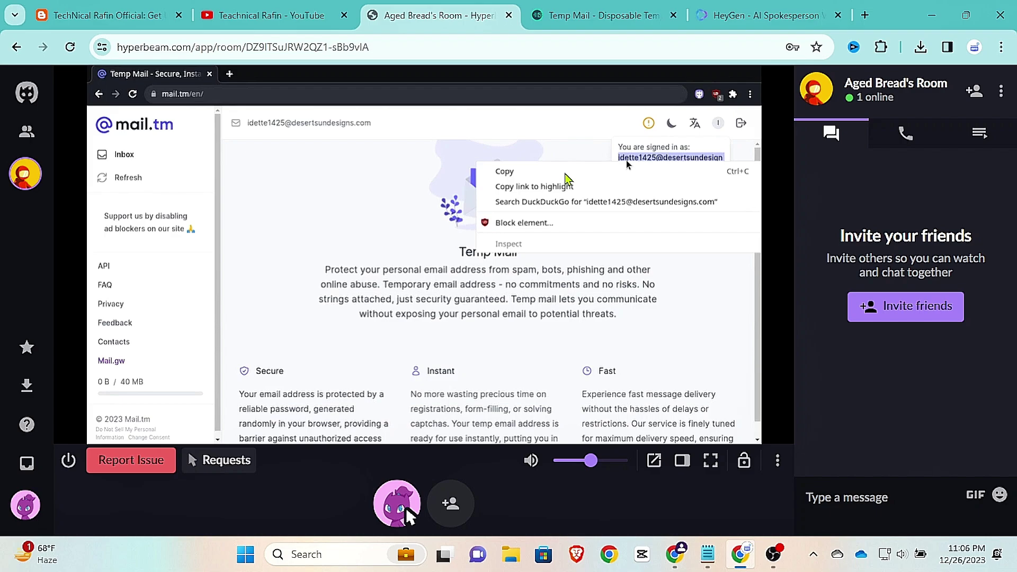
left_click(565, 172)
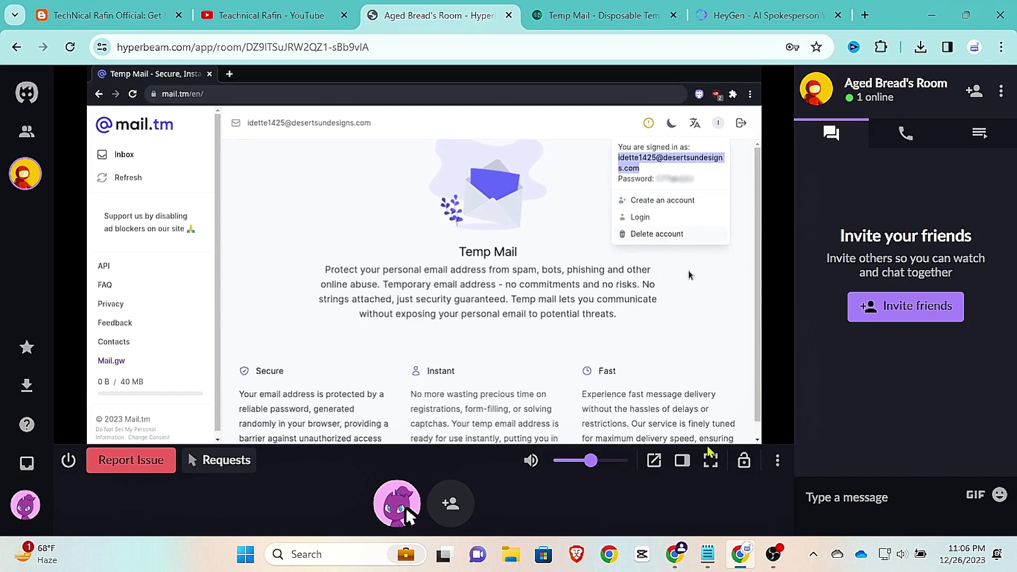
Step: Copy the HeyGen referral link line from Notepad, then minimize Notepad
mouse_move(706, 551)
left_click(772, 483)
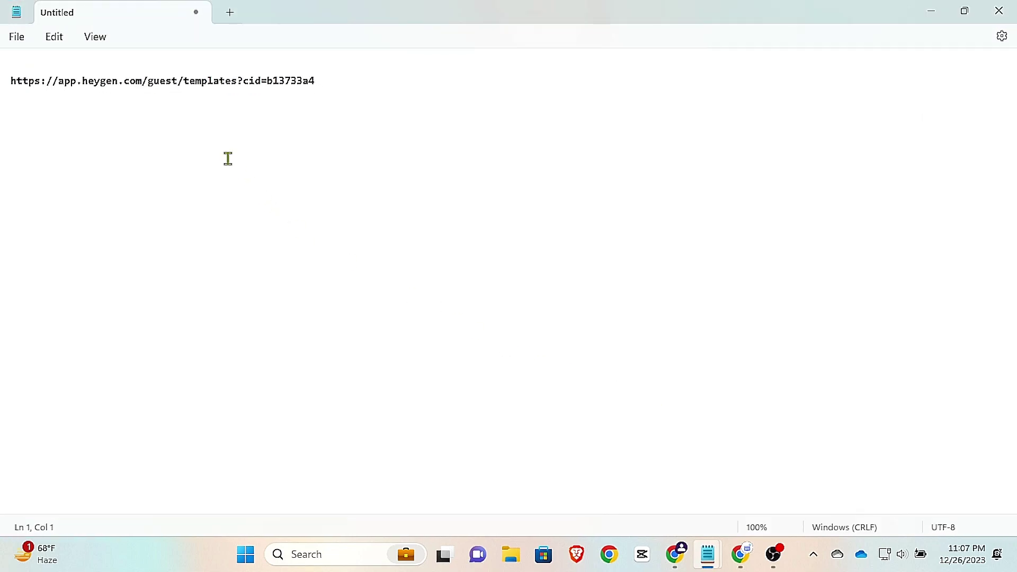
triple_click(167, 87)
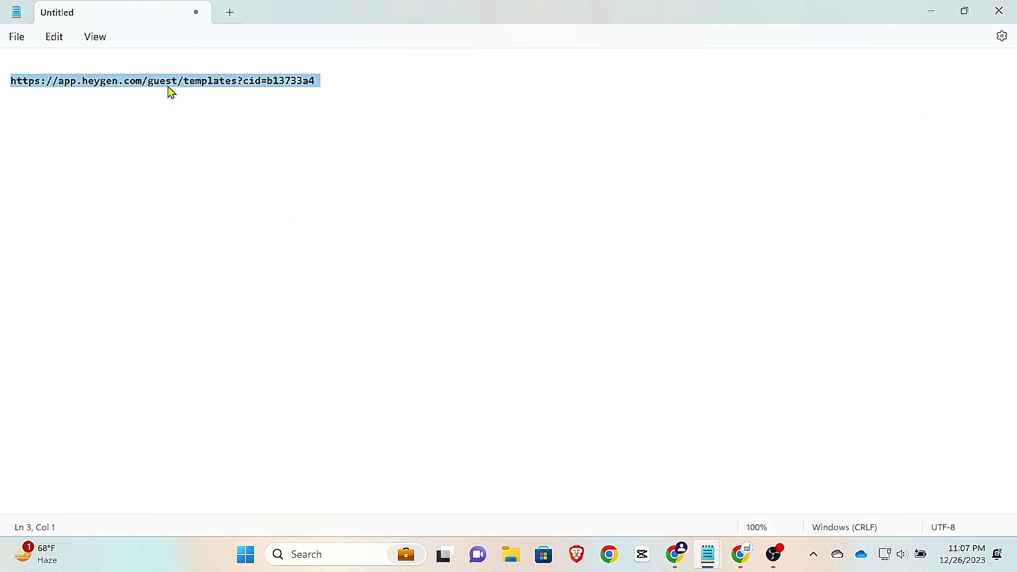
right_click(167, 87)
left_click(202, 168)
left_click(931, 12)
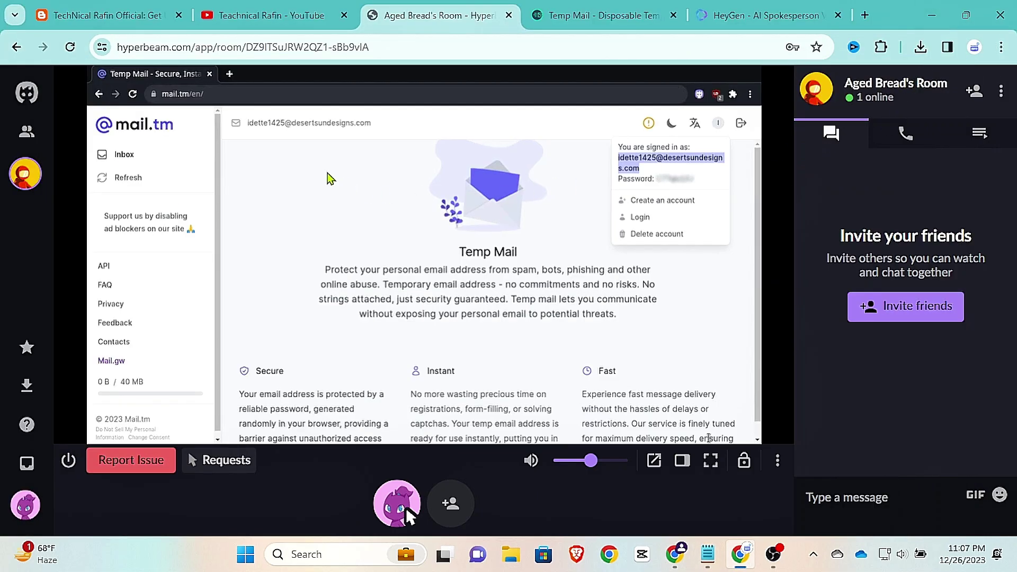
Step: Open the pasted HeyGen referral link in a new remote tab and reject cookies
left_click(229, 74)
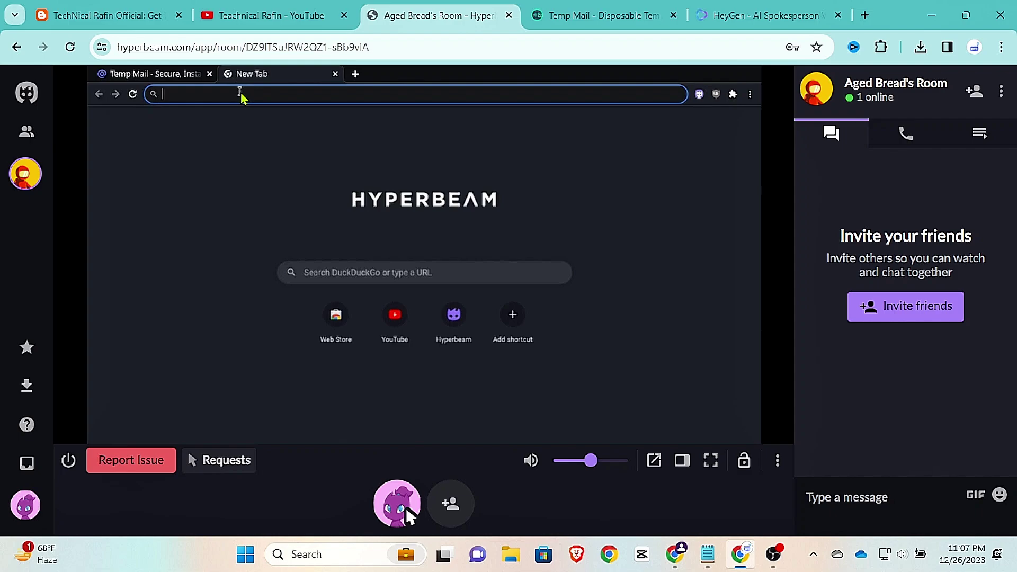
key("ctrl+v")
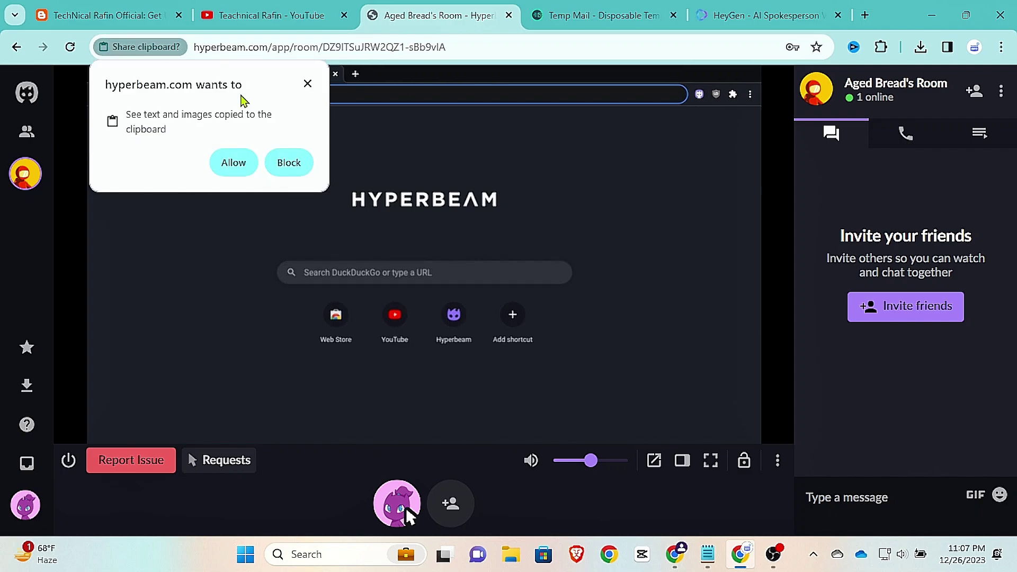
left_click(234, 163)
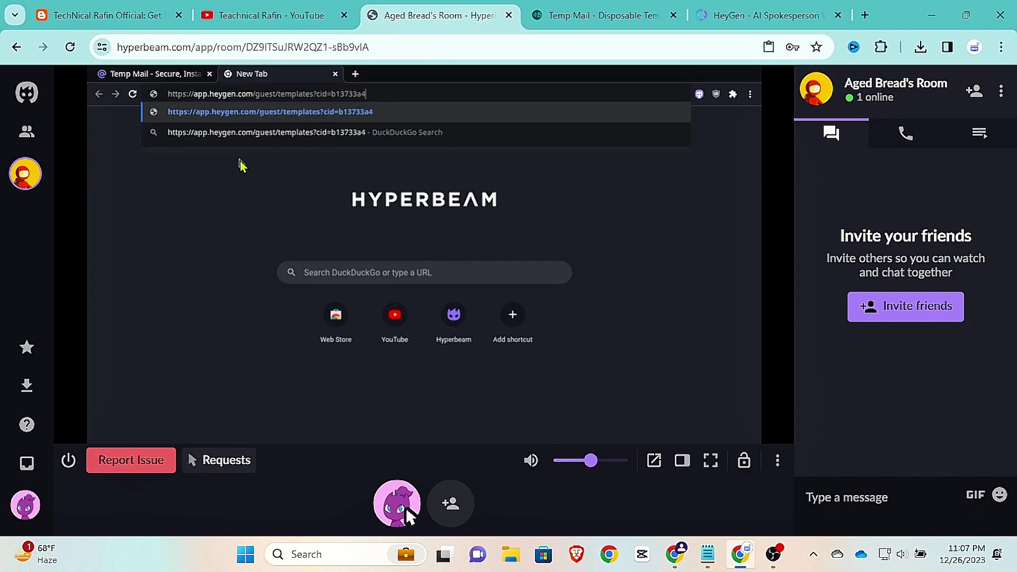
key("Return")
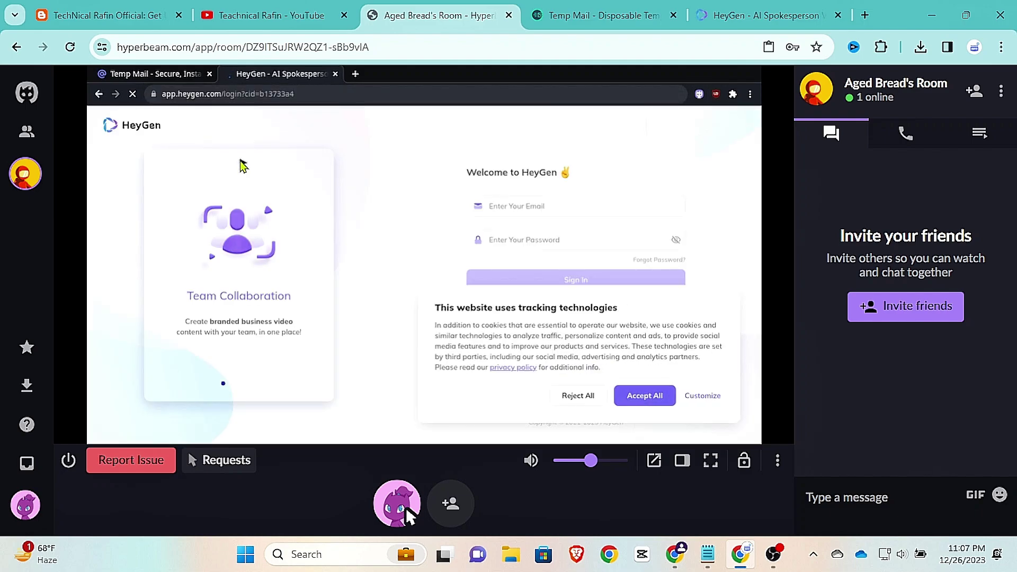
left_click(571, 399)
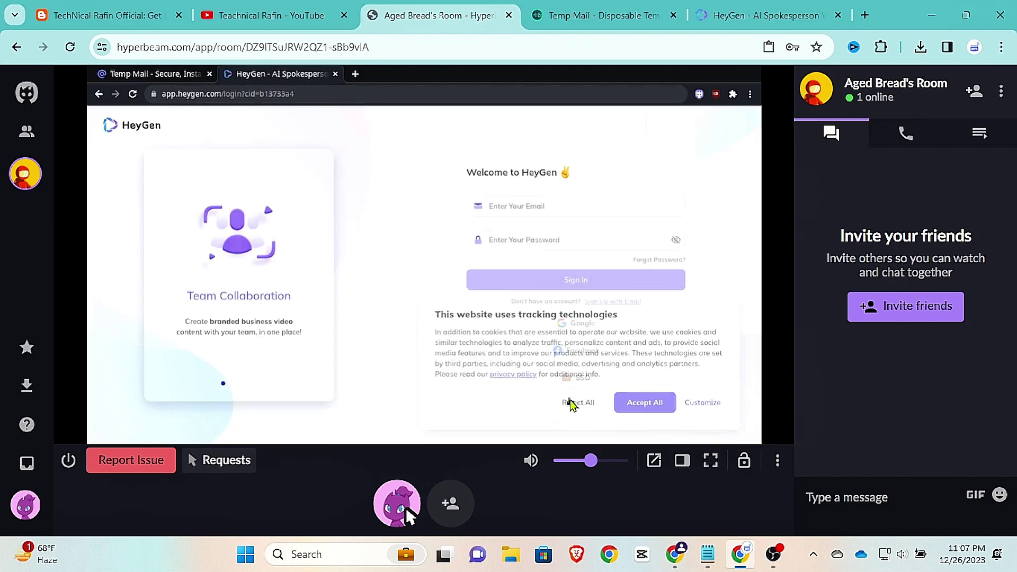
Step: Recopy the Mail.tm address and return to HeyGen's login page
left_click(164, 75)
right_click(633, 162)
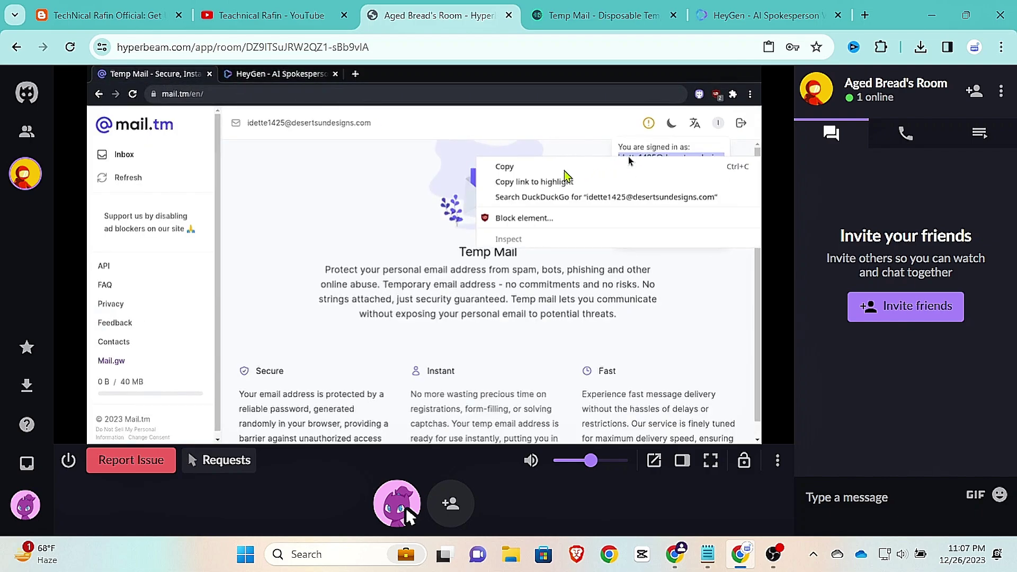
left_click(559, 168)
left_click(281, 74)
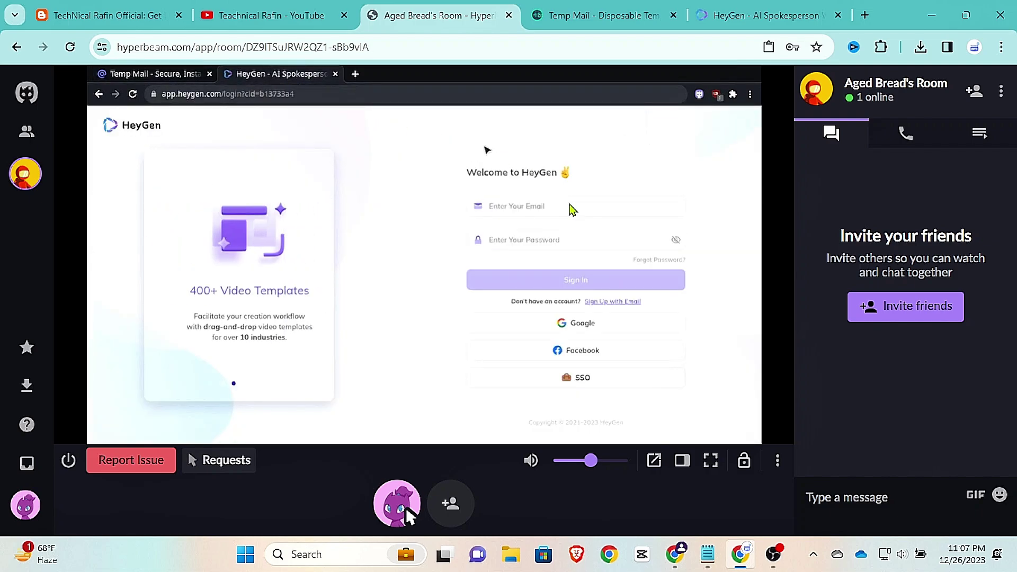
left_click(519, 205)
left_click(602, 300)
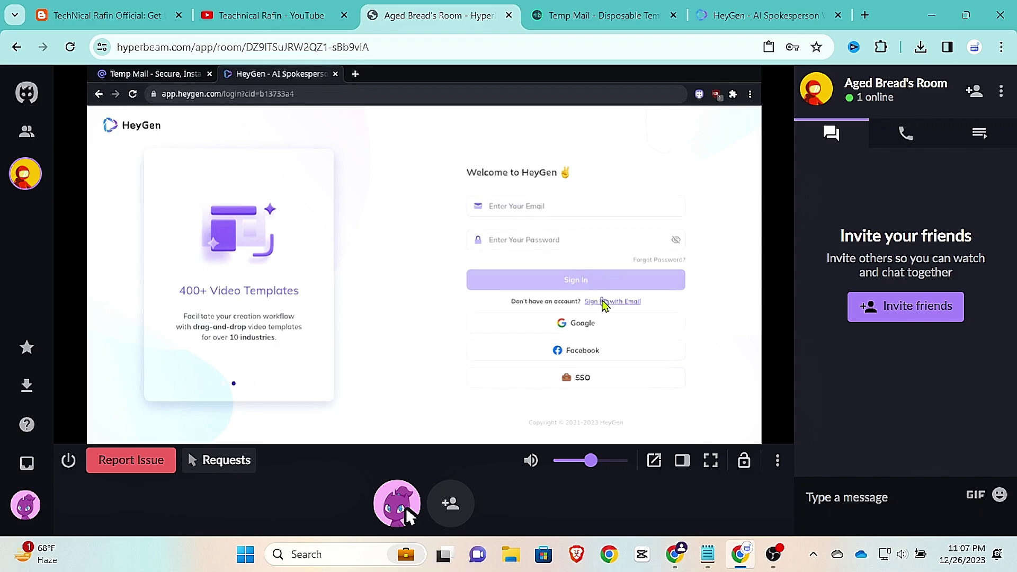
Step: Paste the temporary address into HeyGen's Email field and request a verification code
left_click(603, 306)
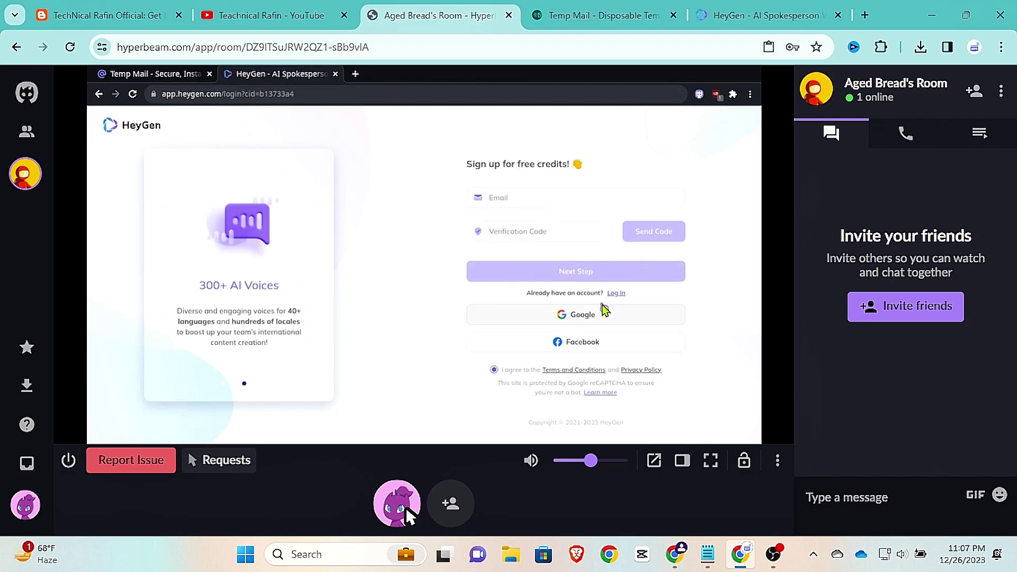
right_click(504, 201)
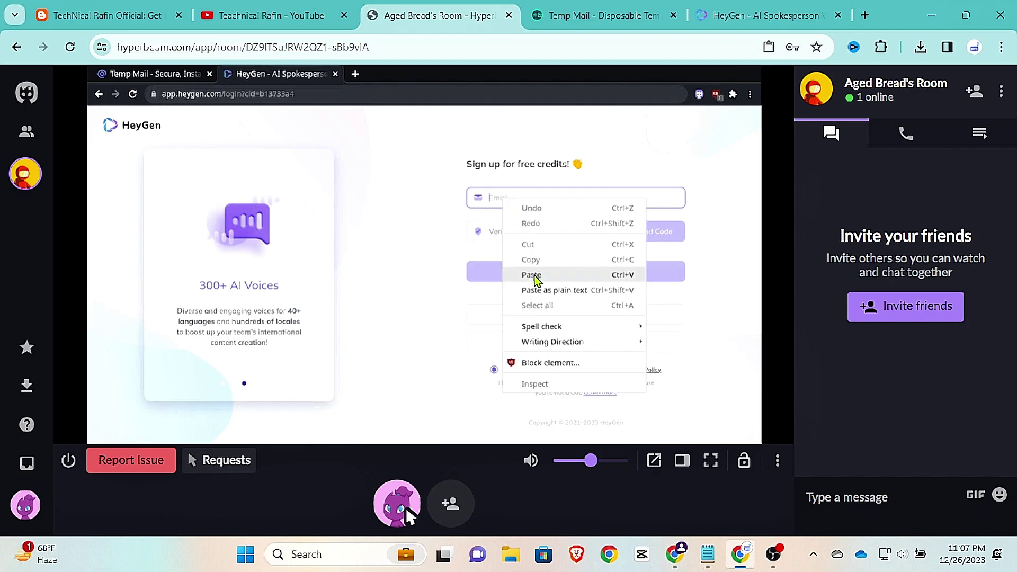
left_click(533, 274)
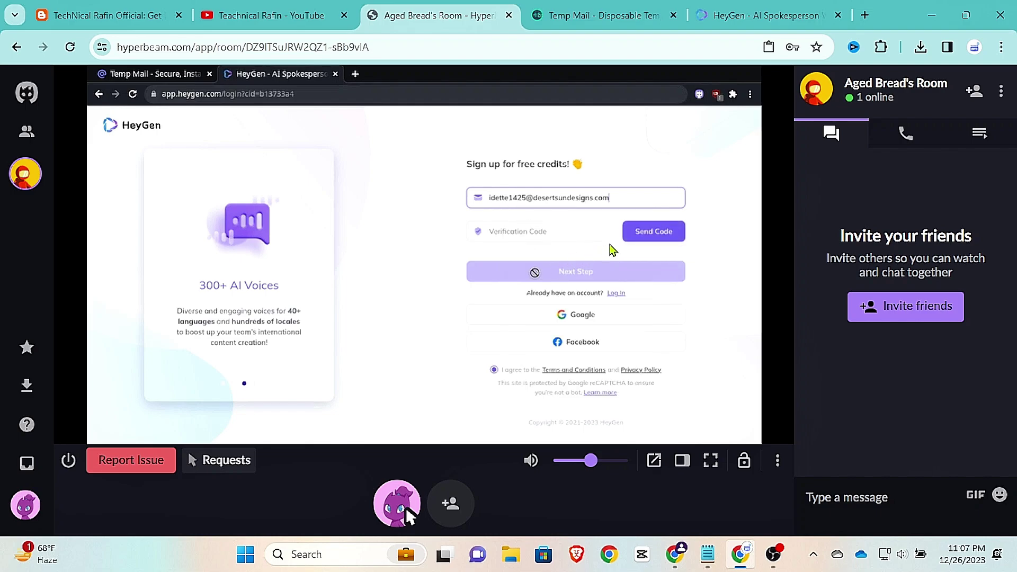
left_click(653, 233)
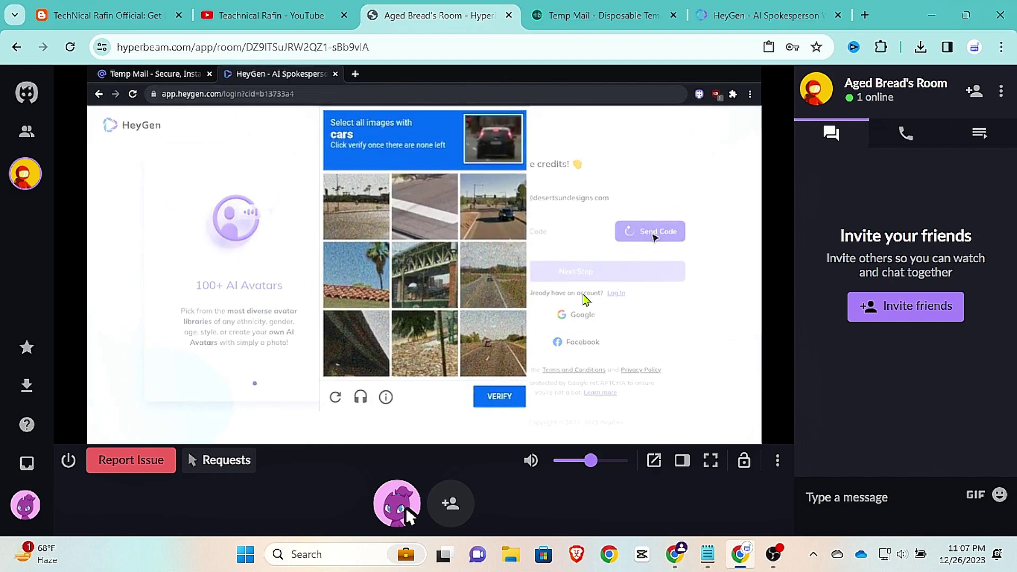
Step: Pass the reCAPTCHA by marking the four car tiles and verifying
left_click(485, 212)
left_click(482, 351)
left_click(482, 294)
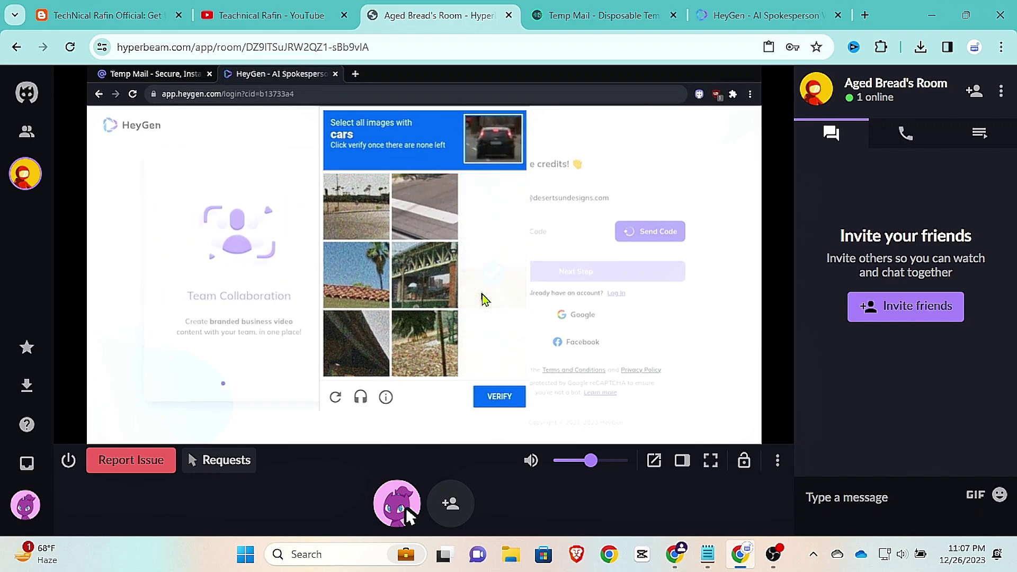
left_click(488, 337)
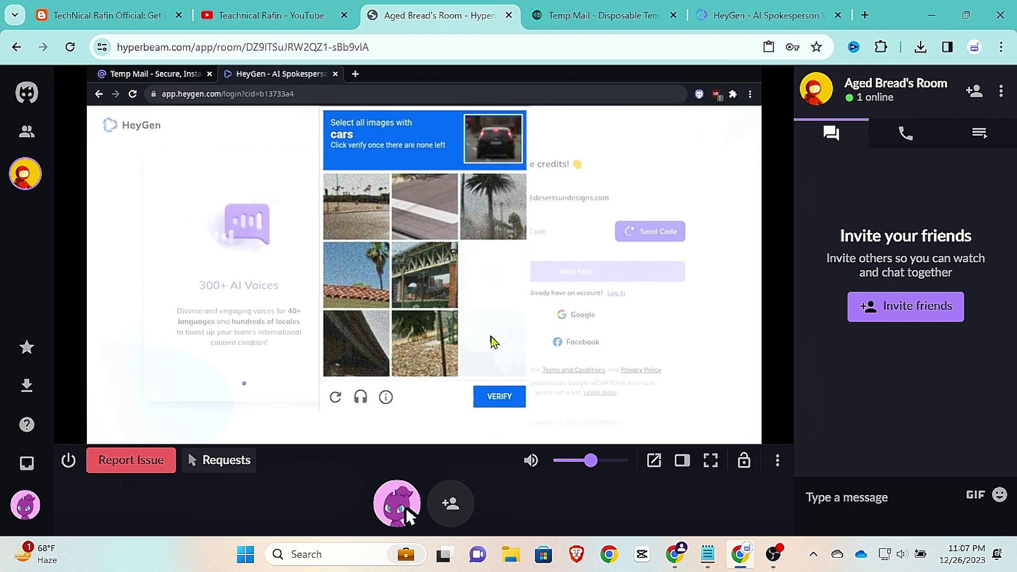
left_click(492, 400)
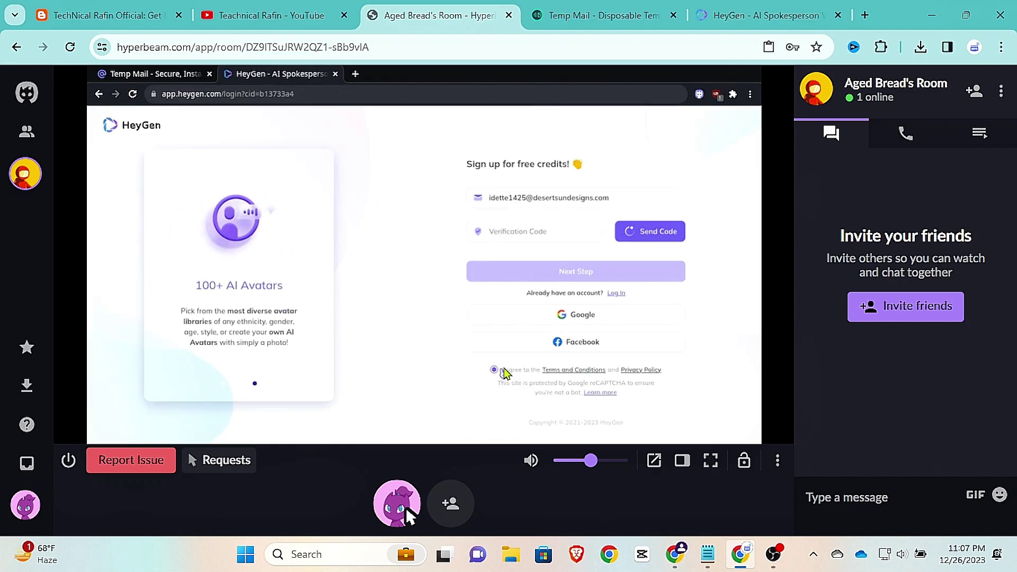
left_click(165, 76)
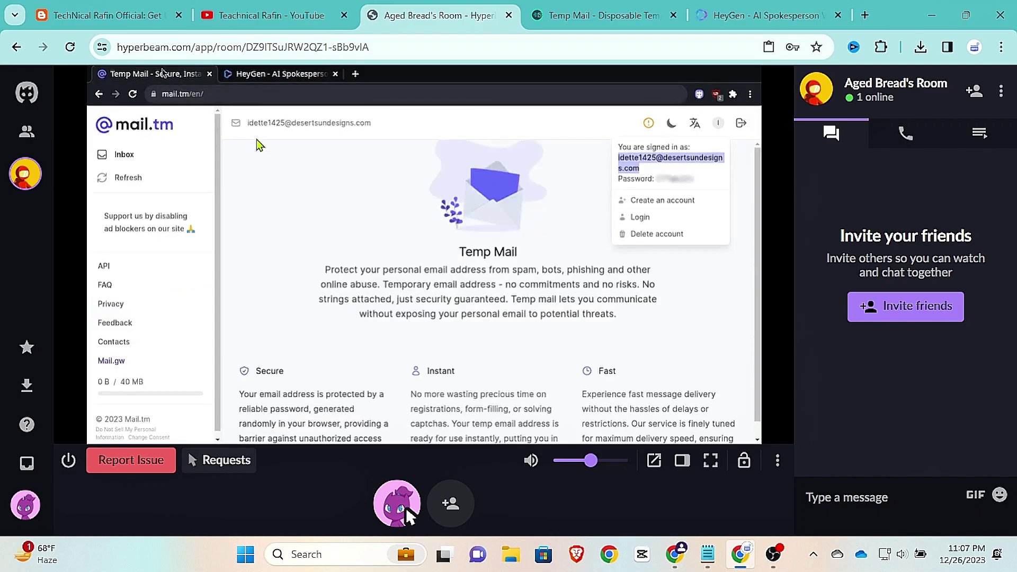
Step: Copy the code from HeyGen's email in the refreshed Mail.tm inbox into the Verification Code field
left_click(121, 180)
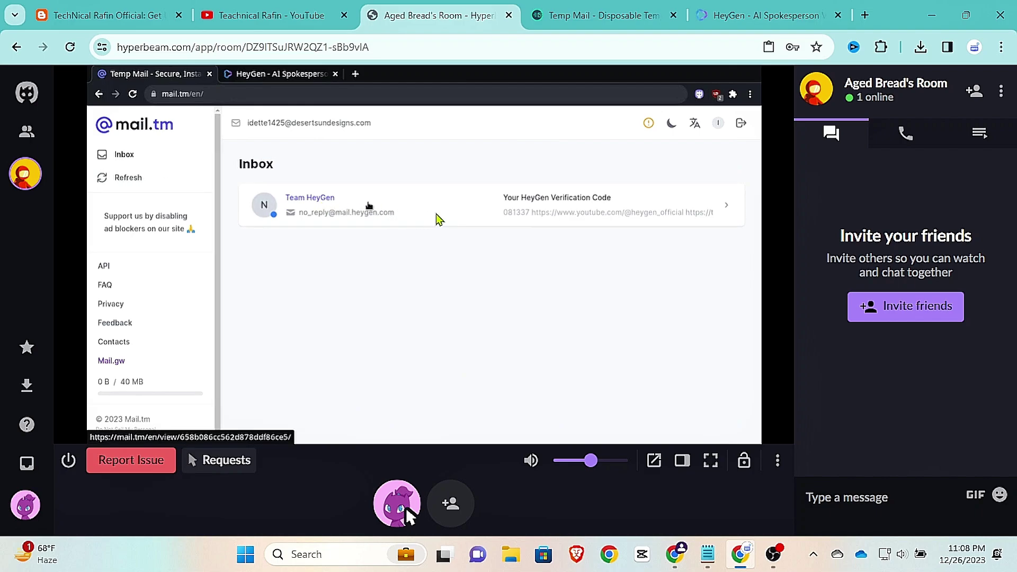
left_click(523, 211)
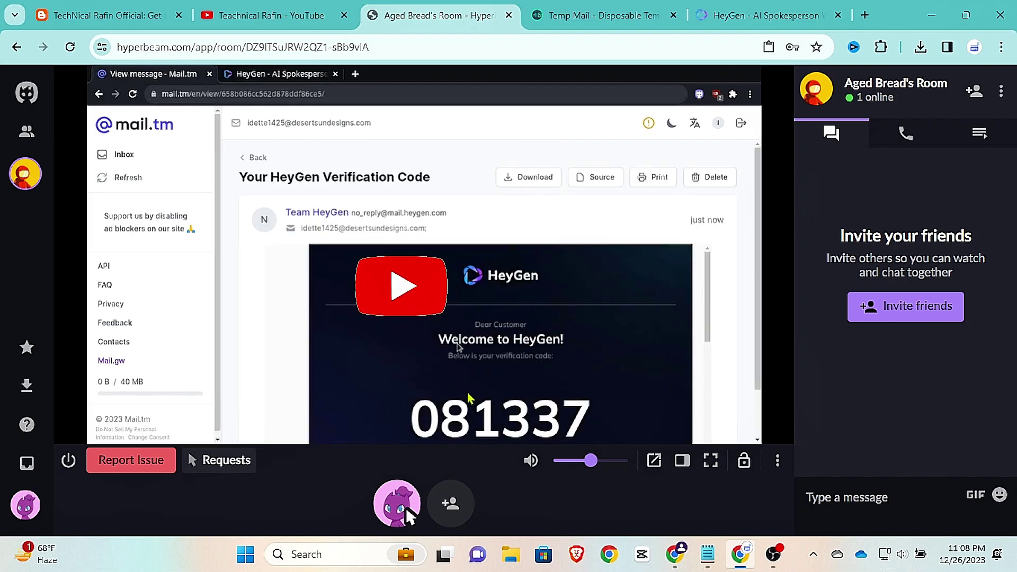
double_click(467, 422)
right_click(467, 422)
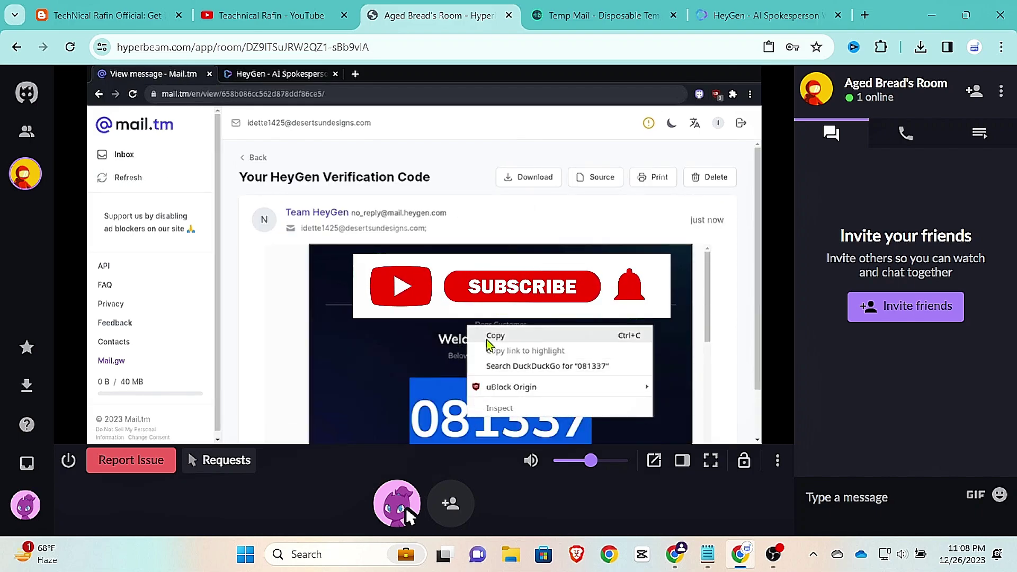
left_click(494, 336)
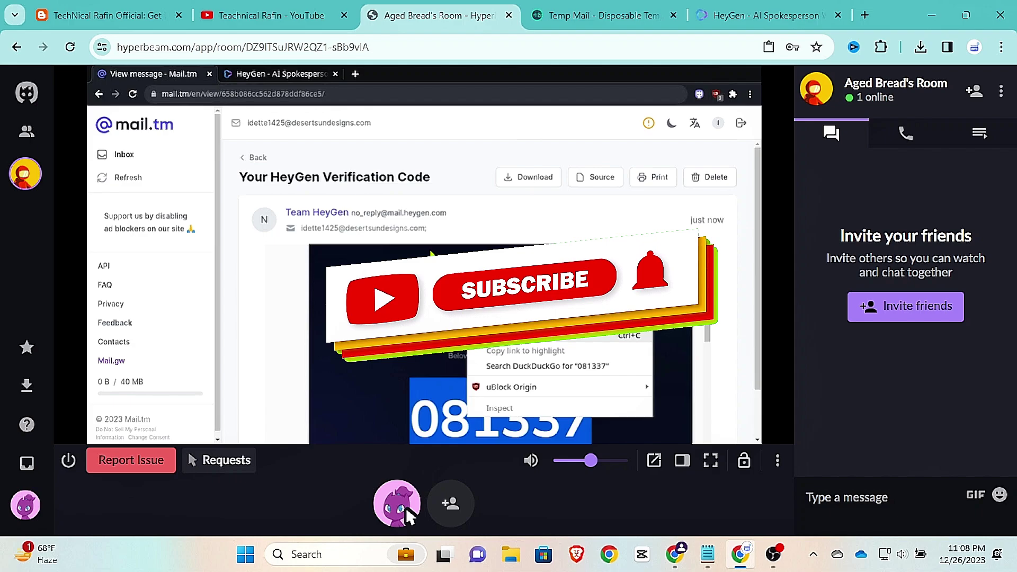
left_click(257, 73)
right_click(501, 231)
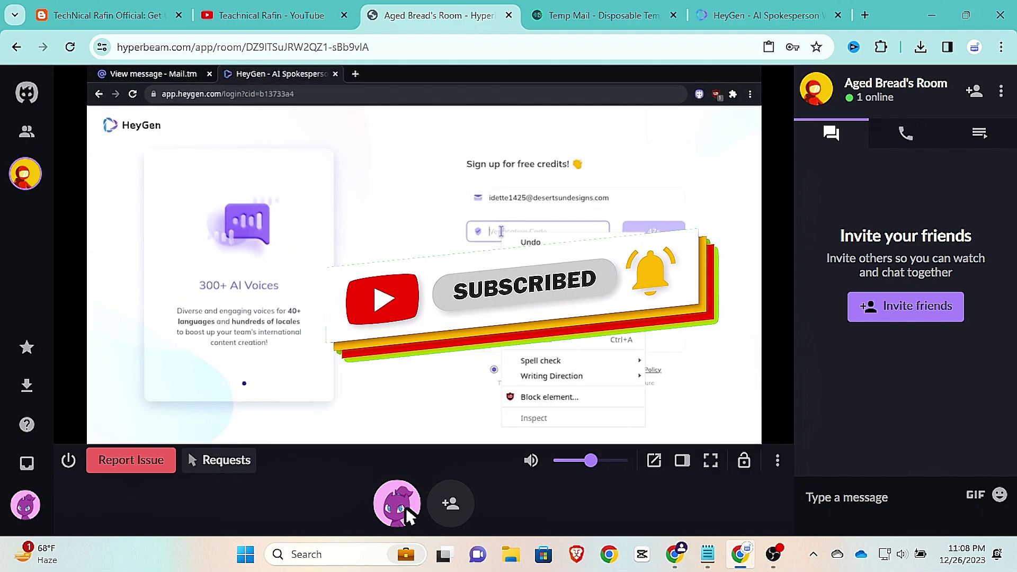
left_click(535, 309)
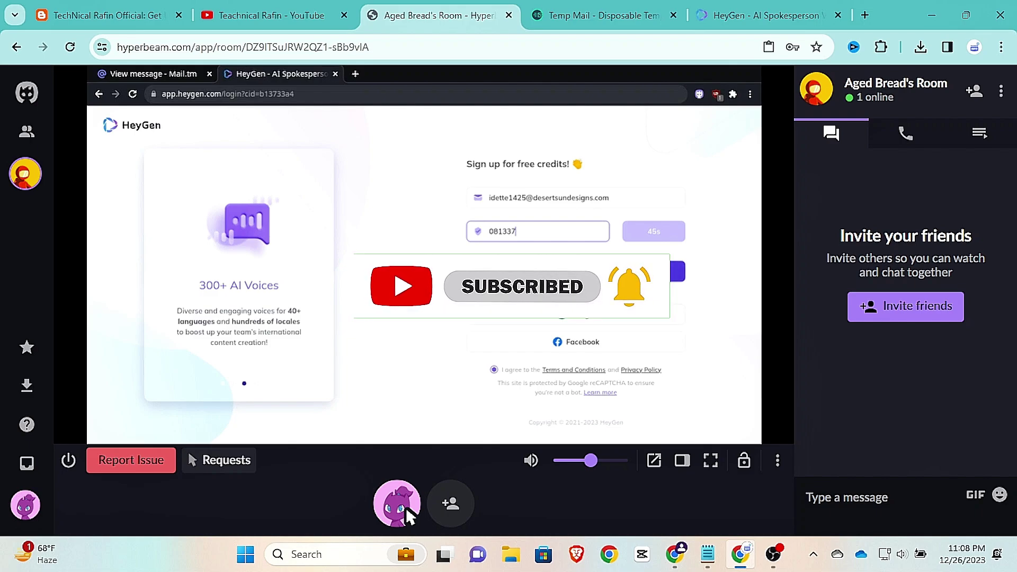
Step: Submit the sign-up, which HeyGen rejects as spam, and open a blank remote tab
left_click(567, 275)
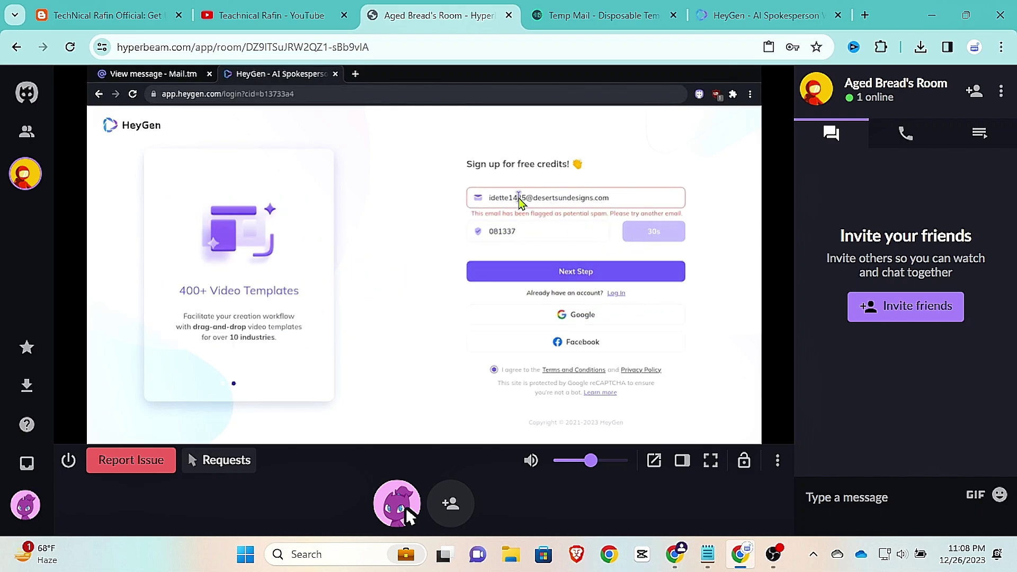
left_click(355, 74)
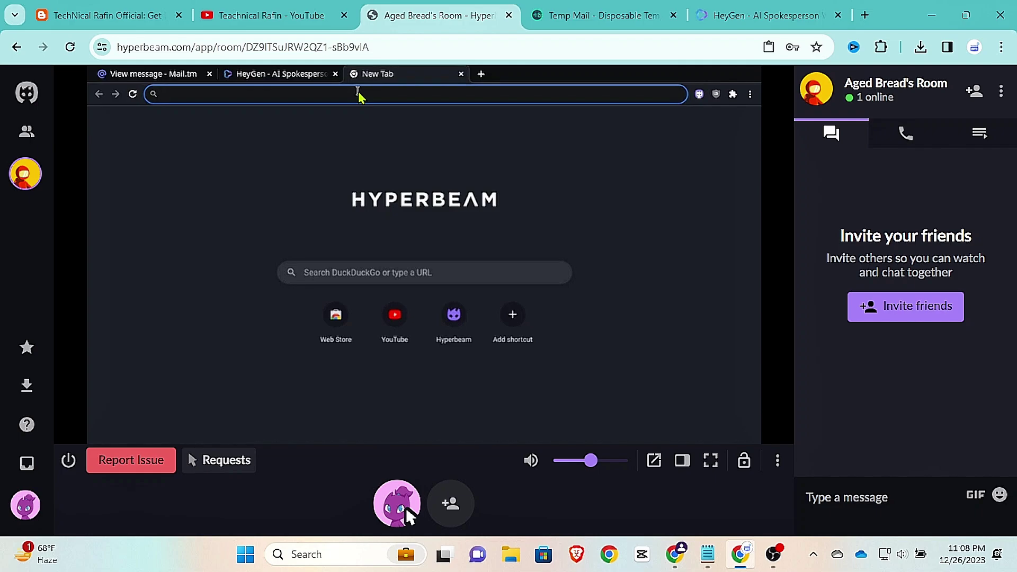
Step: Generate and copy a random address on mailtemp.uk, then return to HeyGen
type("mailtemp.")
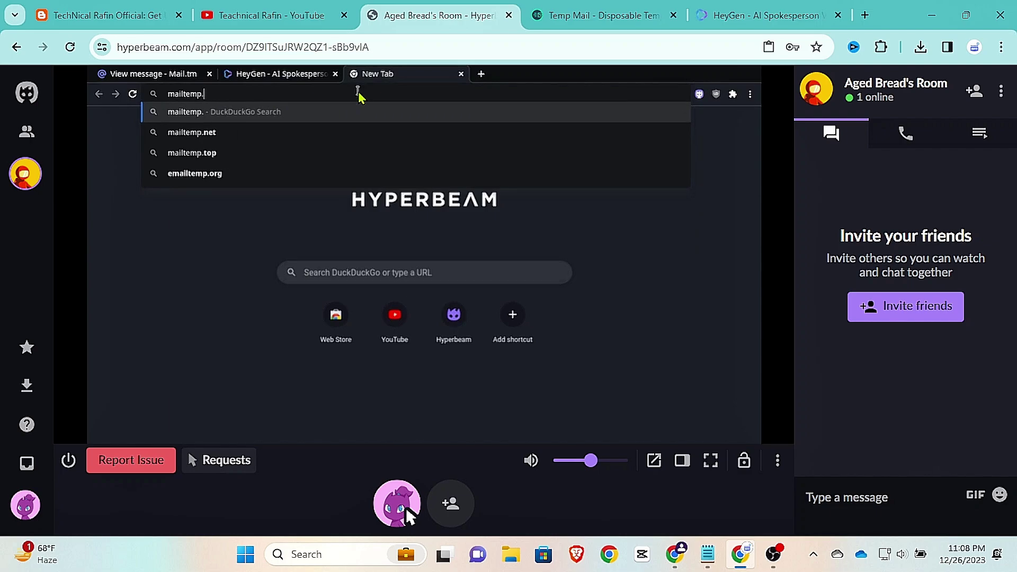
type("uk")
key("Return")
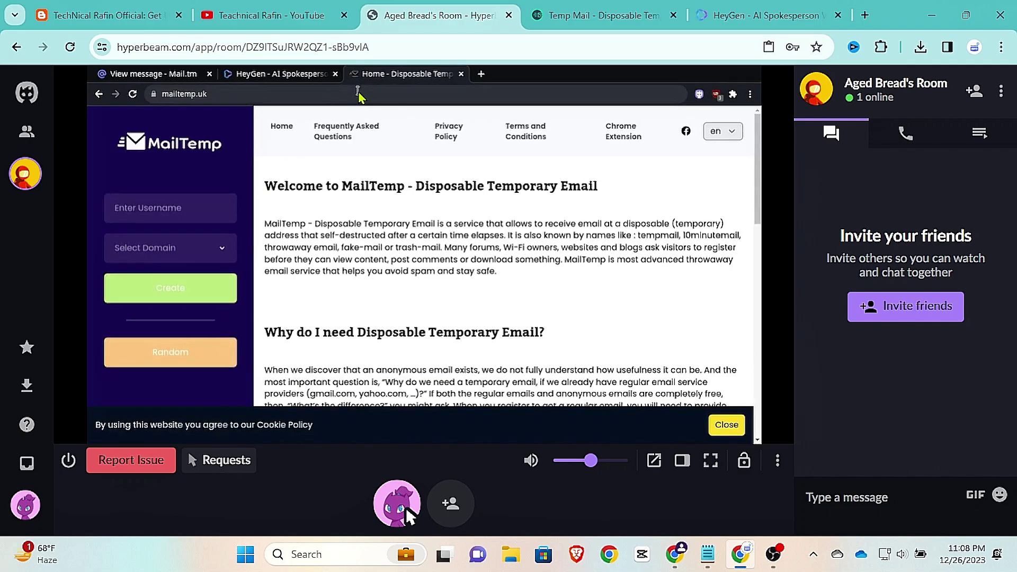
left_click(190, 352)
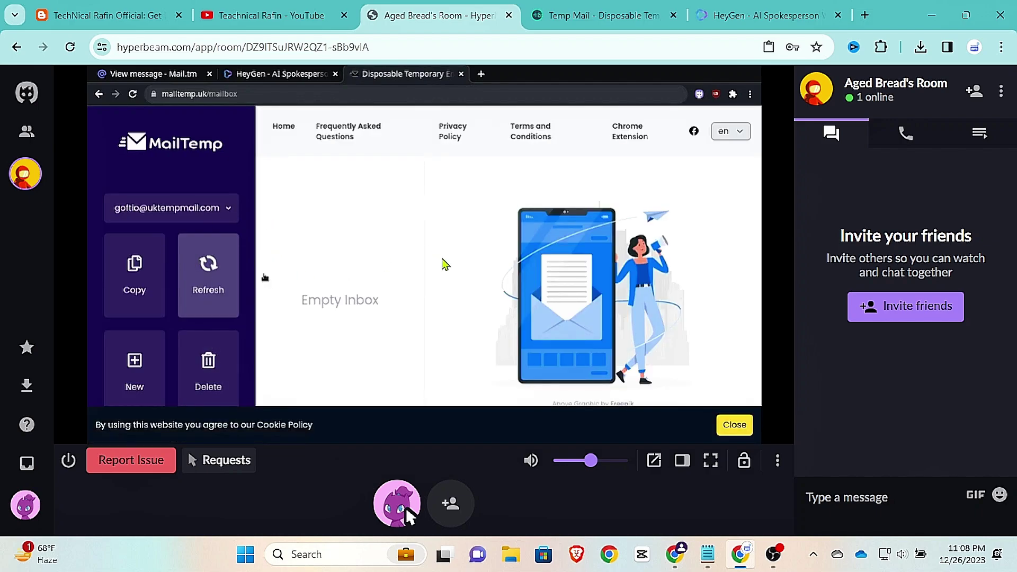
left_click(145, 278)
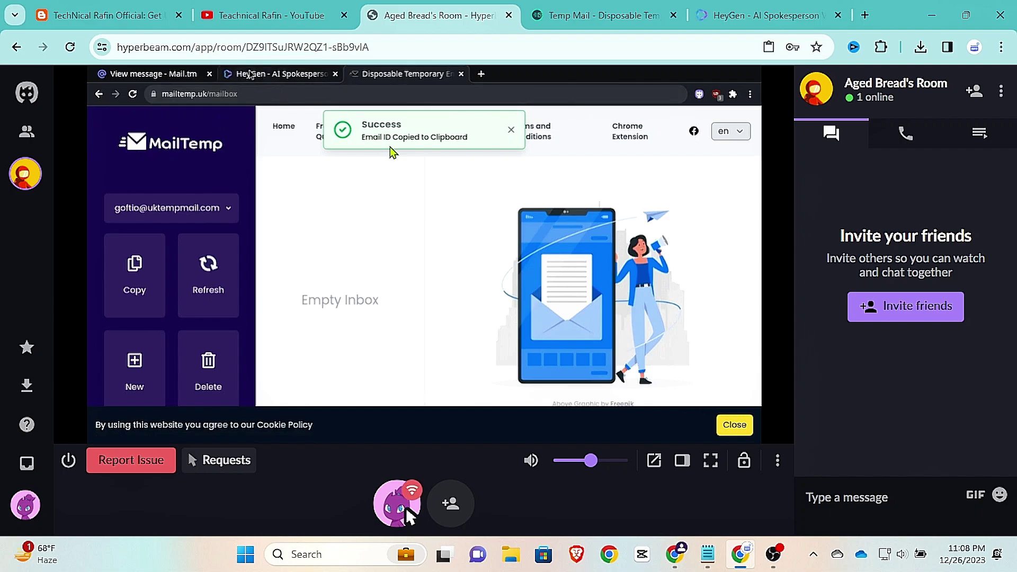
left_click(281, 74)
Step: Replace the email with the new MailTemp address and request a verification code
triple_click(514, 193)
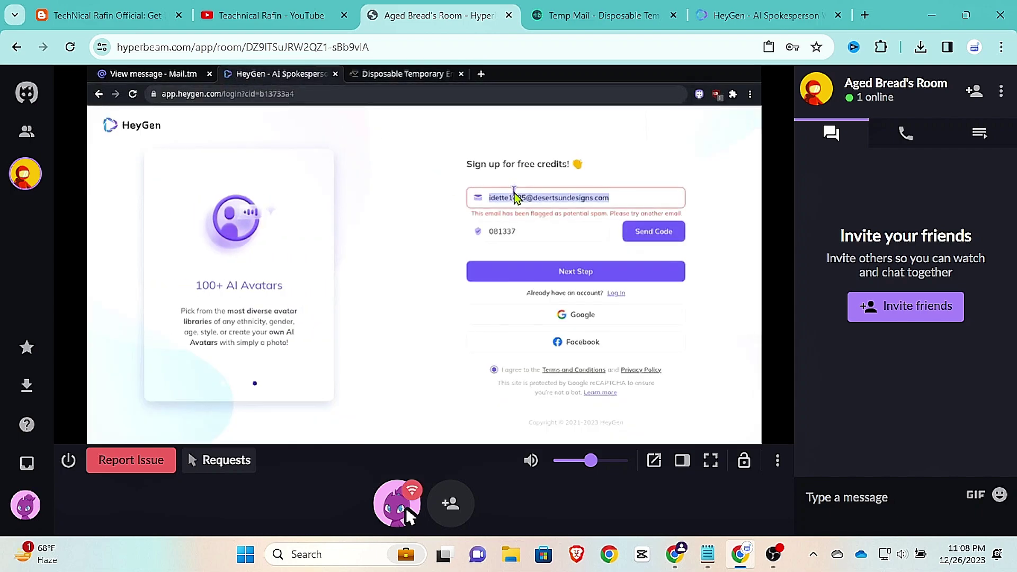
right_click(513, 193)
left_click(510, 232)
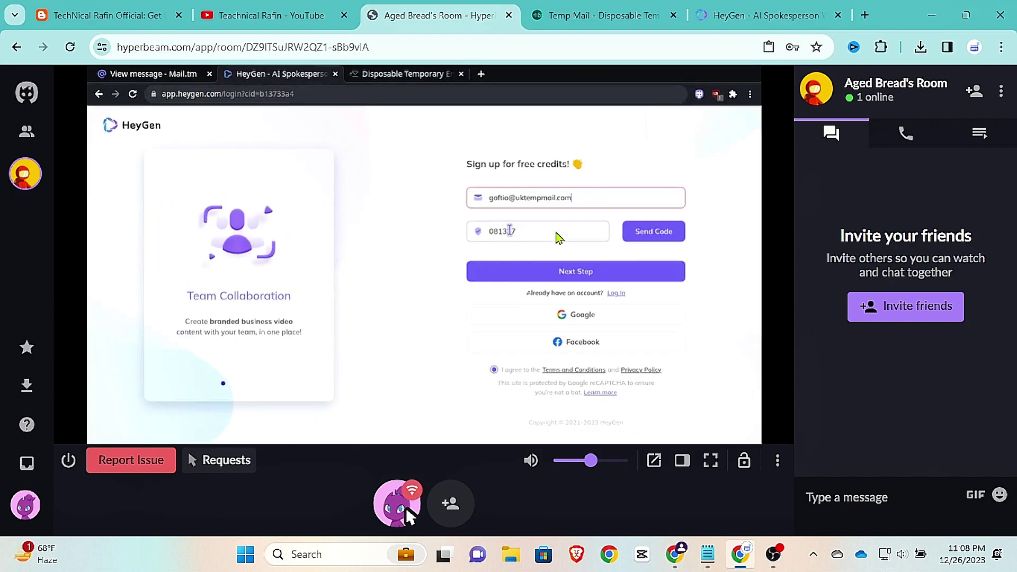
left_click(677, 235)
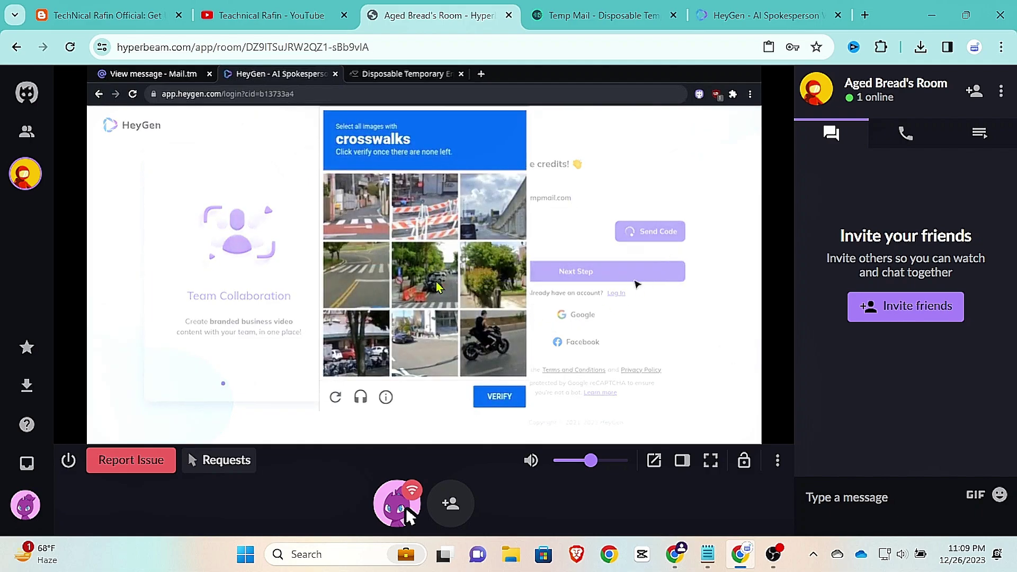
Step: Pass the captcha by marking the four crosswalk tiles and verifying
left_click(349, 268)
left_click(380, 222)
left_click(425, 286)
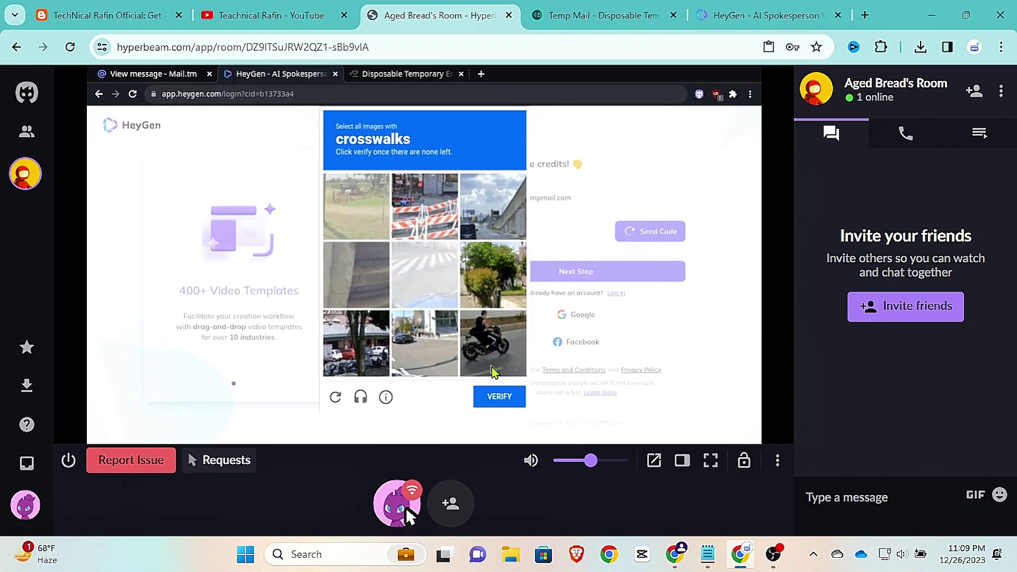
left_click(431, 307)
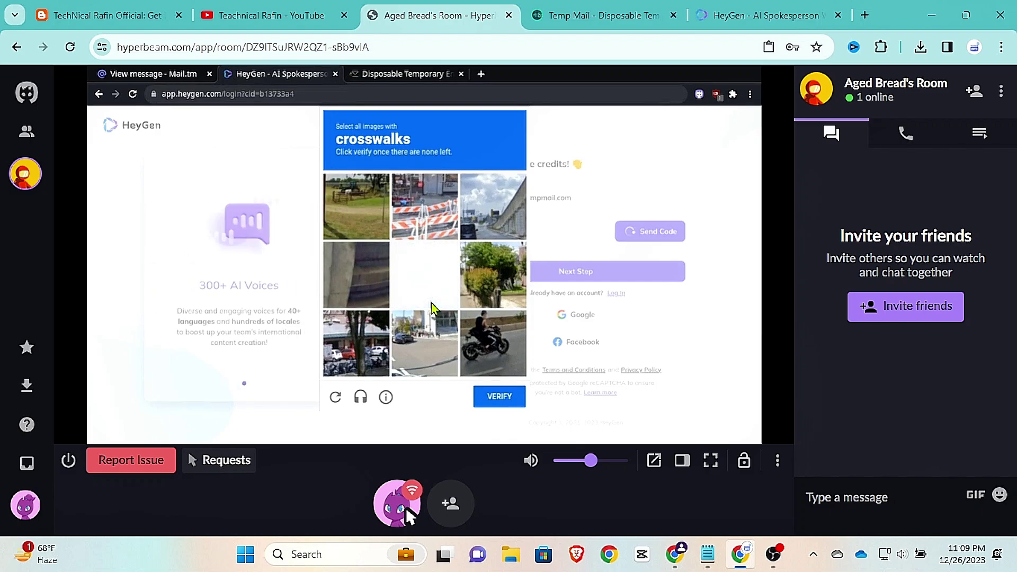
left_click(491, 398)
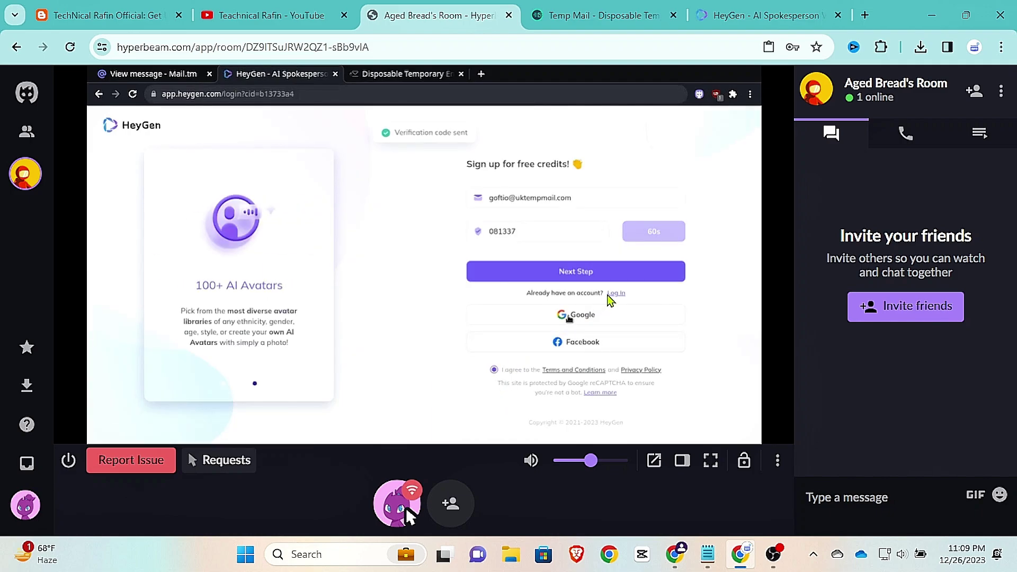
Step: Refresh the MailTemp inbox, dismissing the cookie notice, until mail arrives
left_click(398, 74)
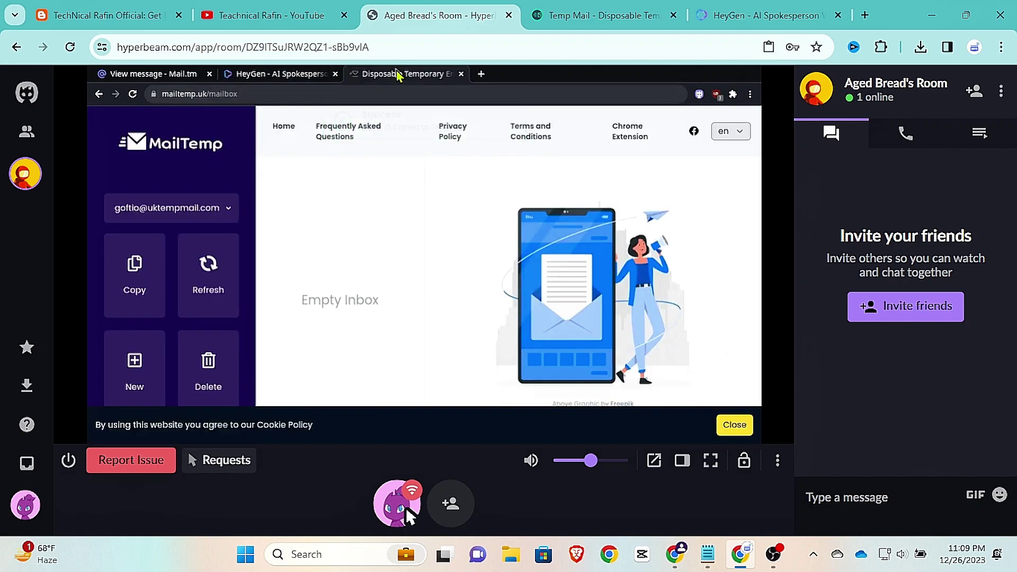
double_click(200, 290)
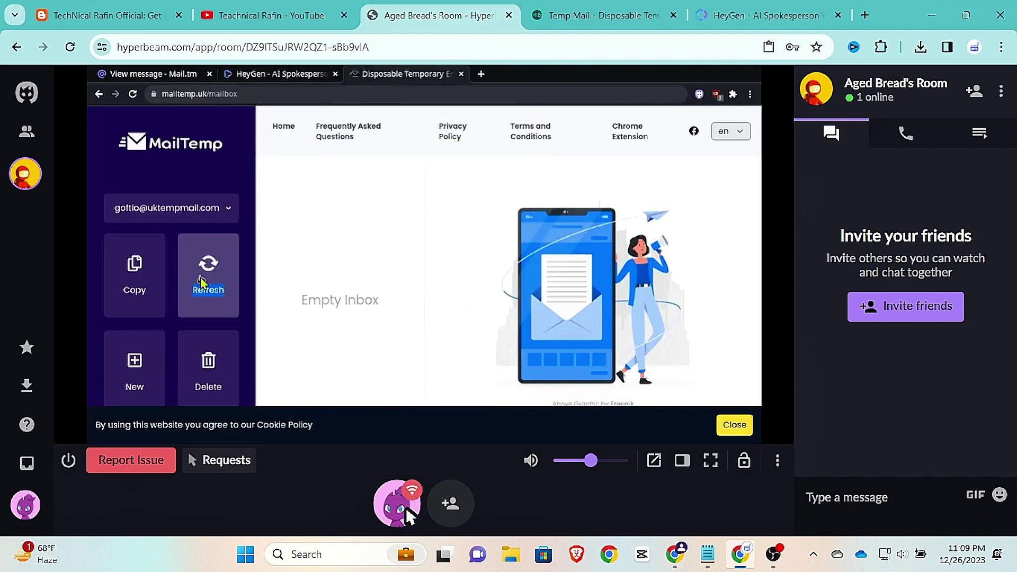
left_click(734, 424)
double_click(209, 290)
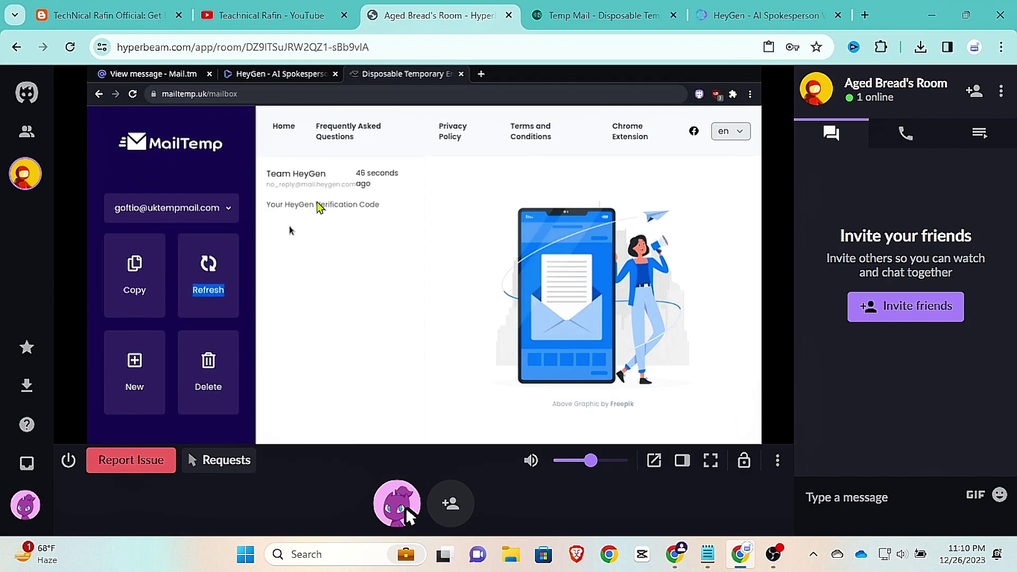
Step: Copy the verification code from the Team HeyGen email and return to HeyGen
left_click(320, 197)
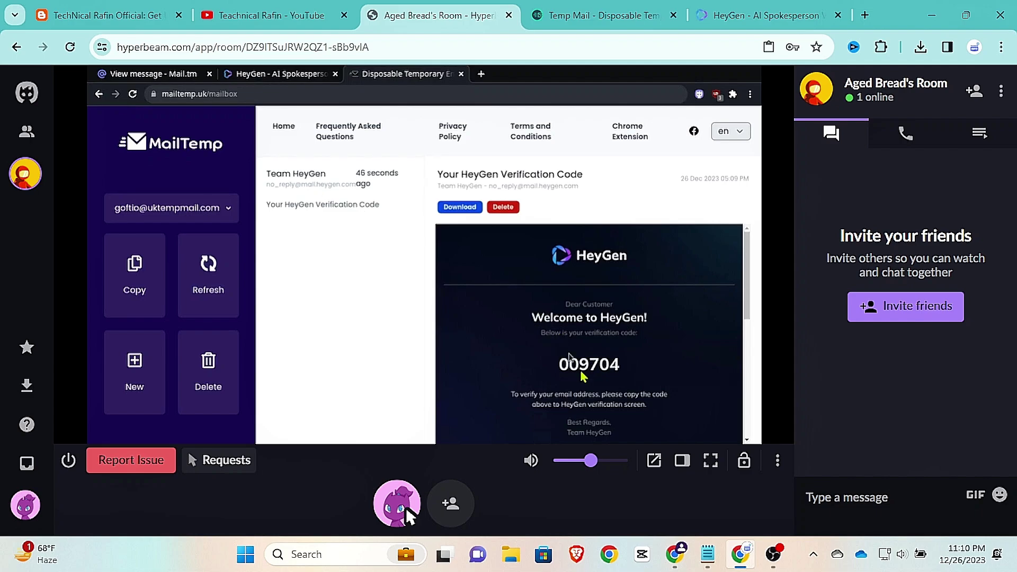
double_click(582, 366)
right_click(581, 365)
left_click(598, 289)
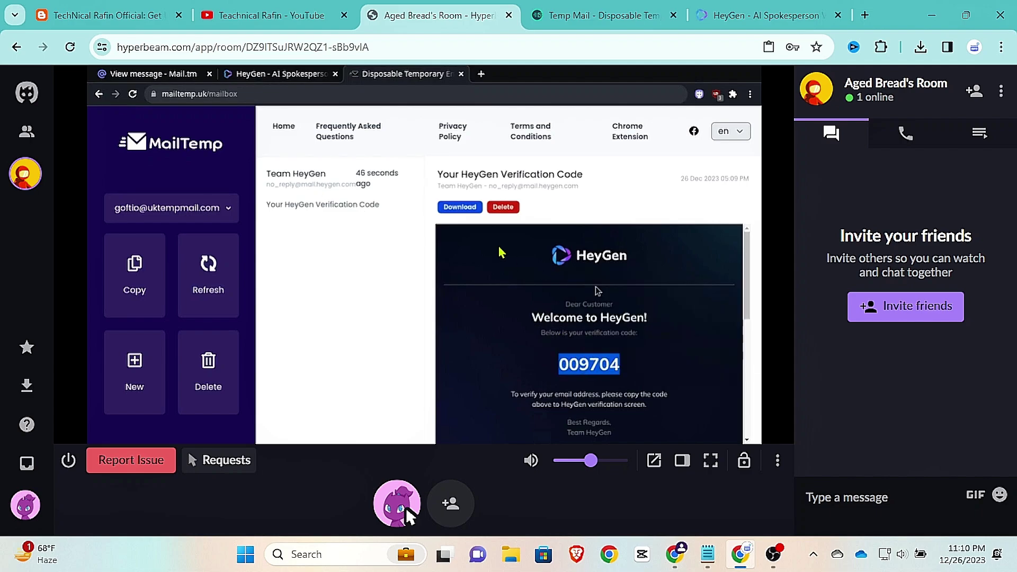
left_click(295, 78)
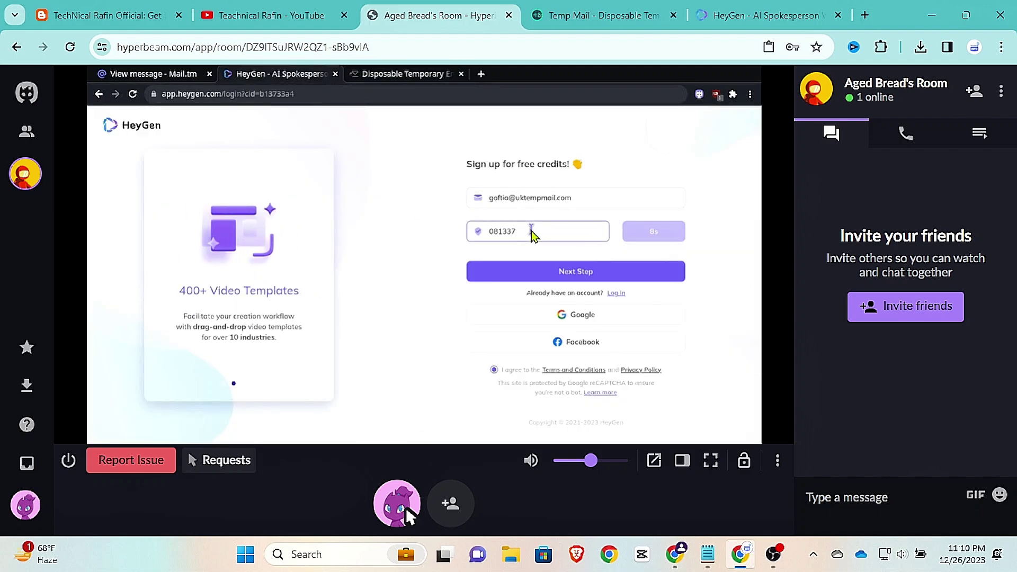
Step: Paste the verification code into the code field and submit it
right_click(531, 235)
left_click(556, 270)
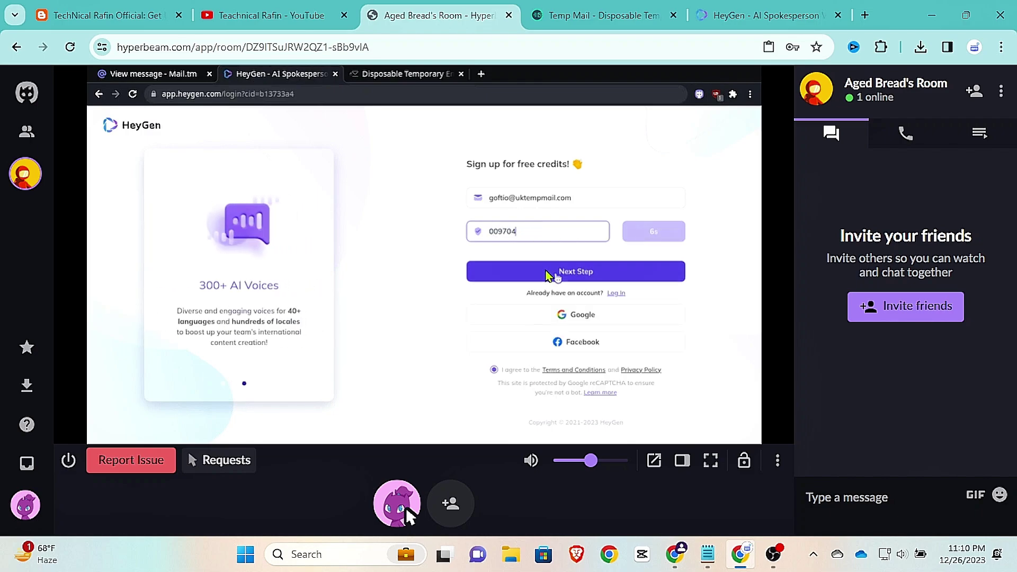
left_click(548, 273)
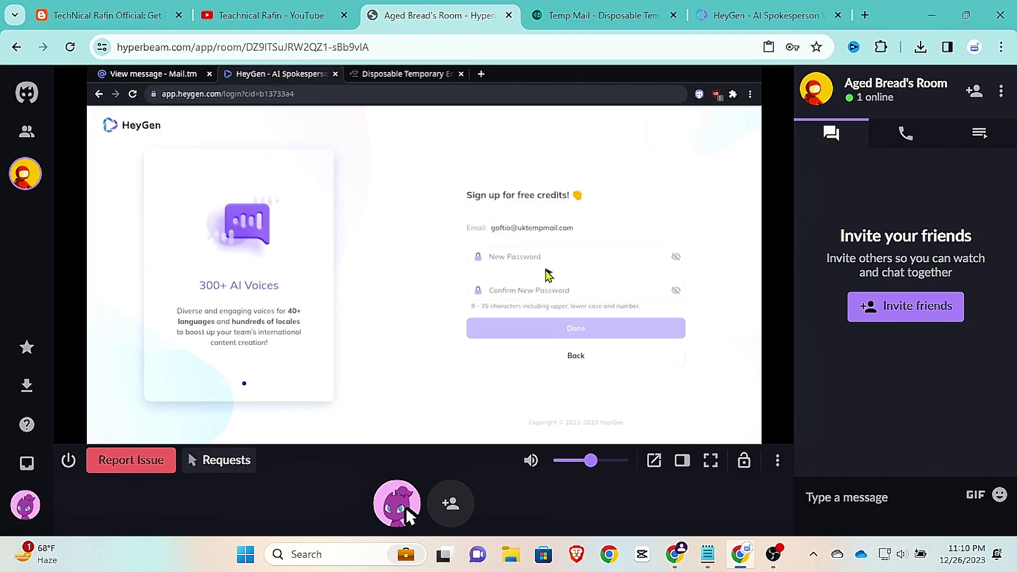
Step: Enter a new password and its confirmation, then finish the registration
left_click(539, 258)
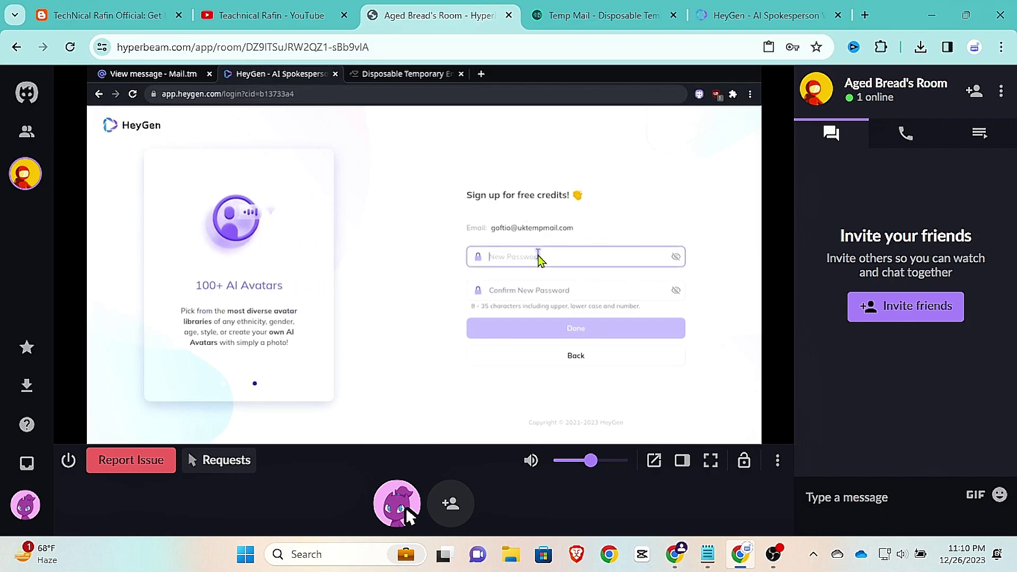
type("a")
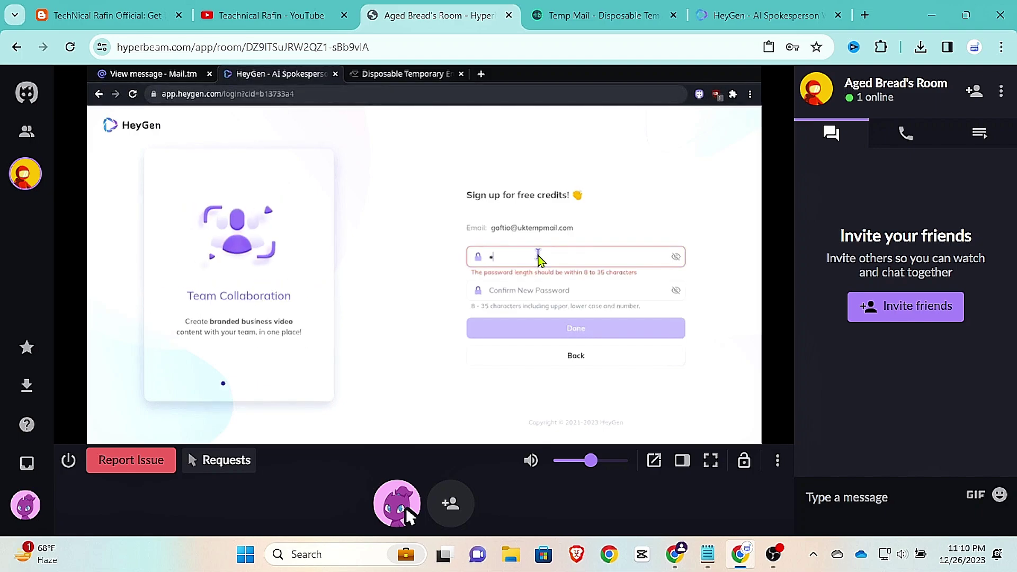
type("bcd123456789")
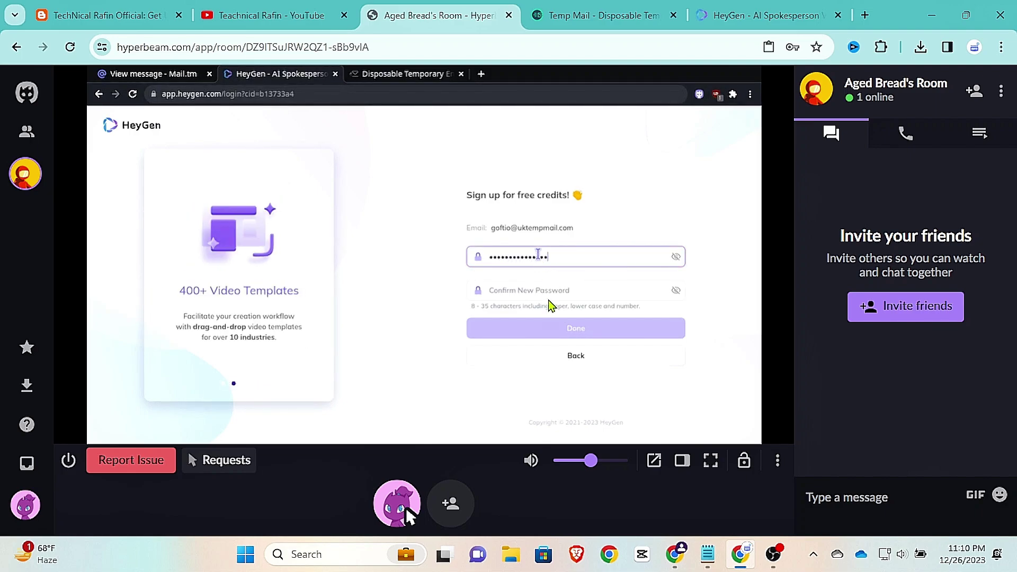
left_click(541, 293)
type("abcd1234")
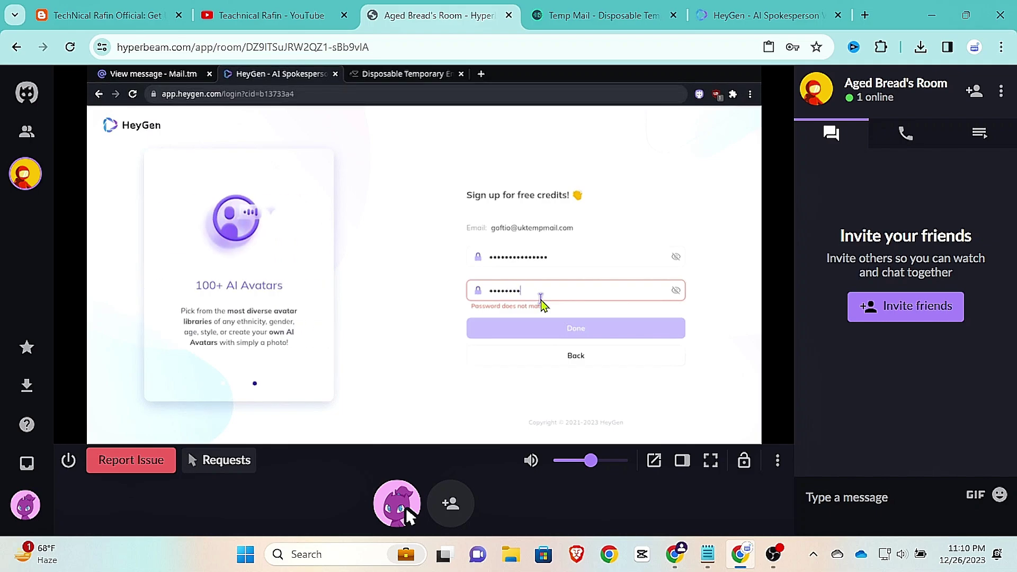
type("5678910")
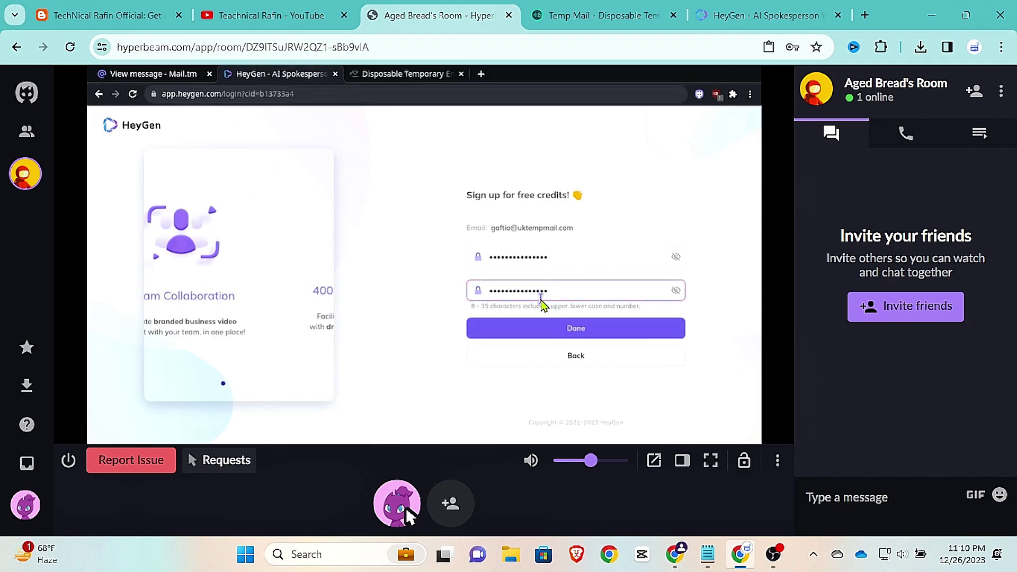
left_click(552, 326)
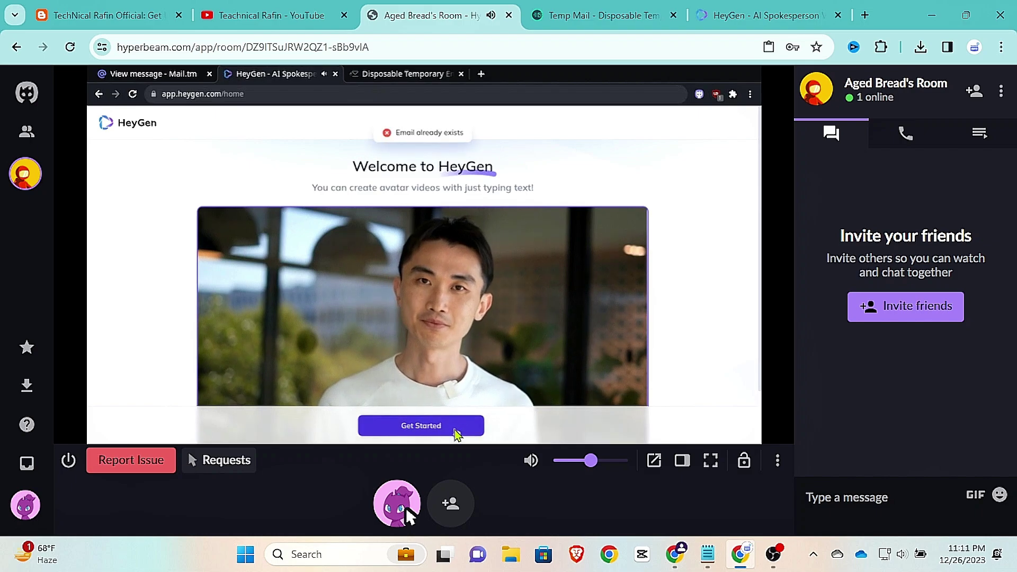
Step: Start the HeyGen survey, answering role 'Marketer - at a company' and industry 'Marketing Agency'
left_click(454, 430)
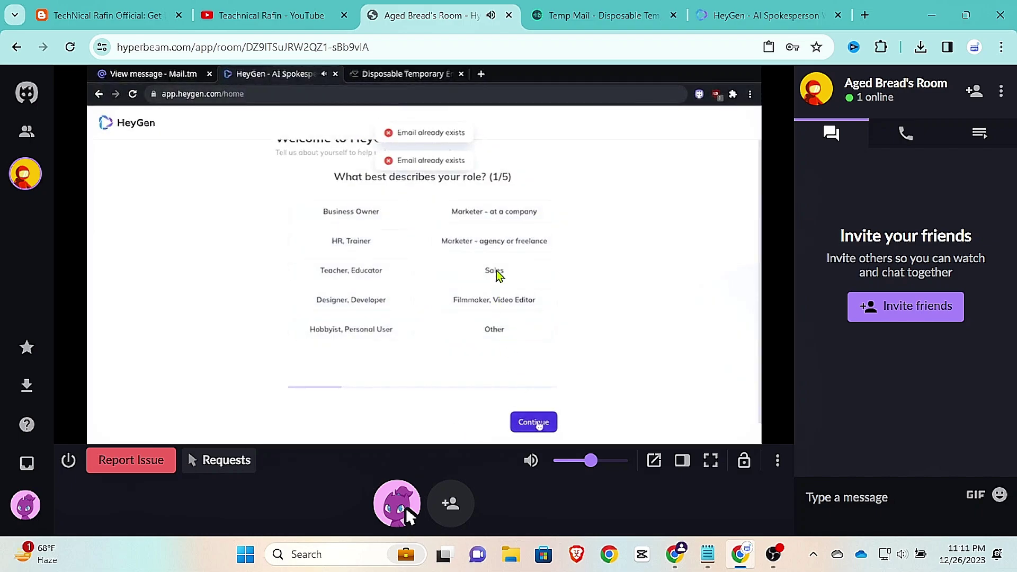
left_click(496, 211)
left_click(531, 422)
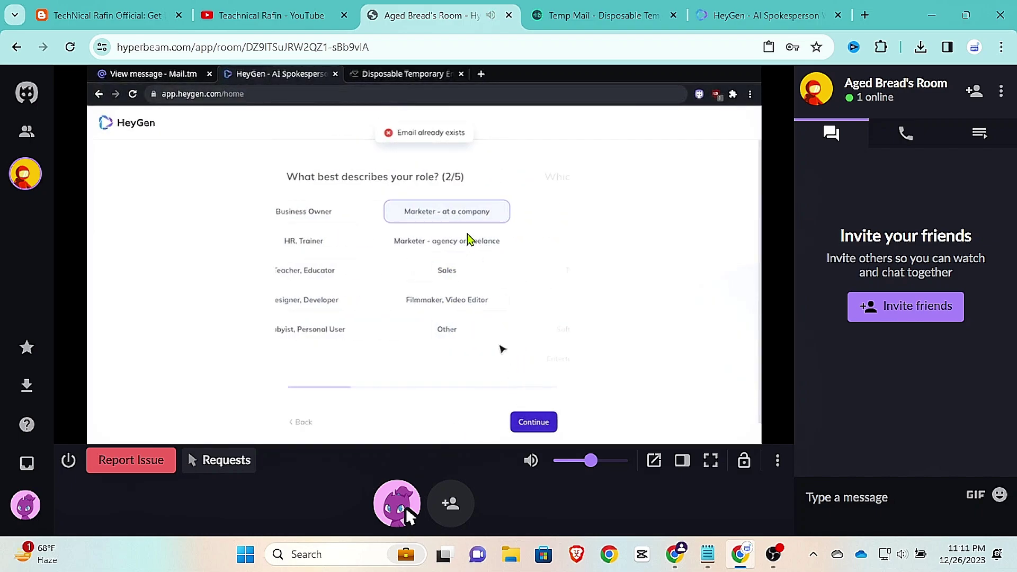
left_click(469, 243)
left_click(530, 420)
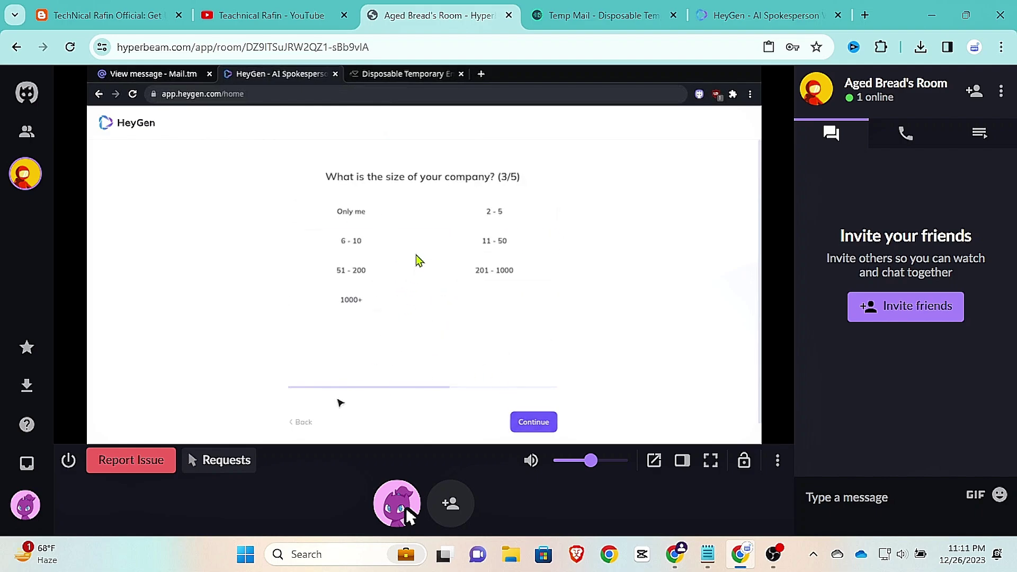
Step: Answer company size 6 - 10, video type 'Ads, Promotion', referral Twitter, and submit the survey
left_click(387, 241)
left_click(528, 419)
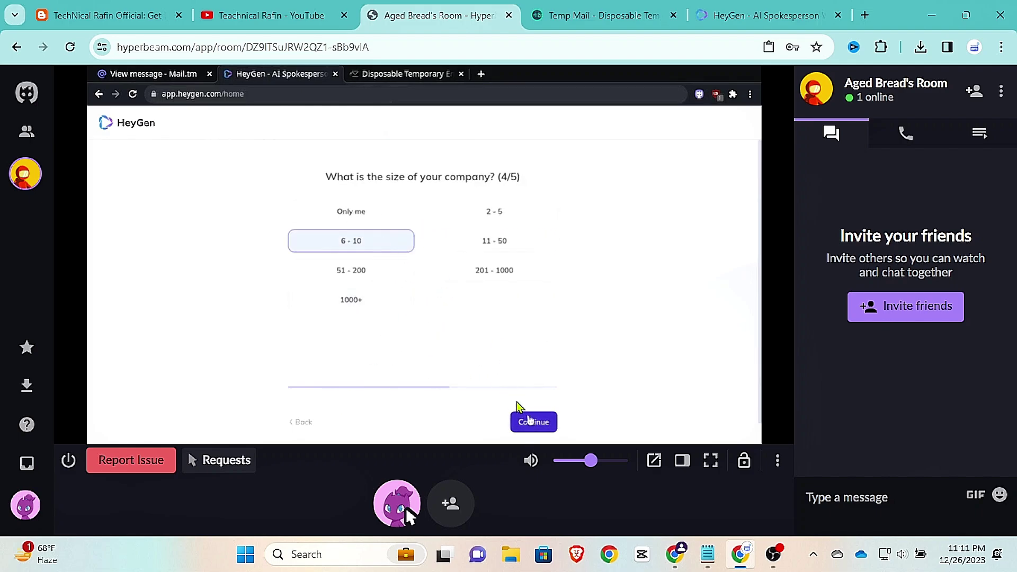
left_click(404, 211)
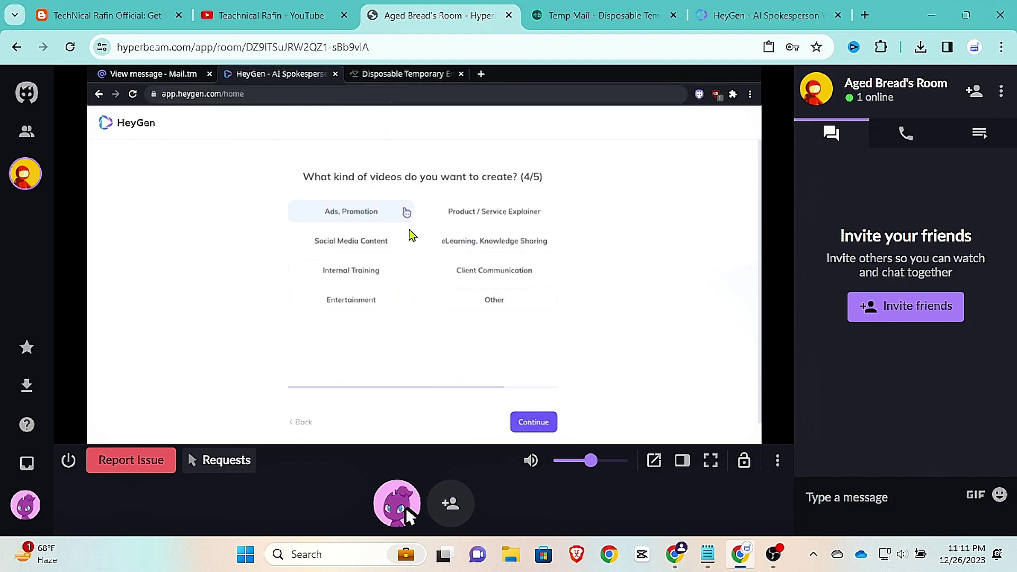
left_click(533, 422)
left_click(379, 217)
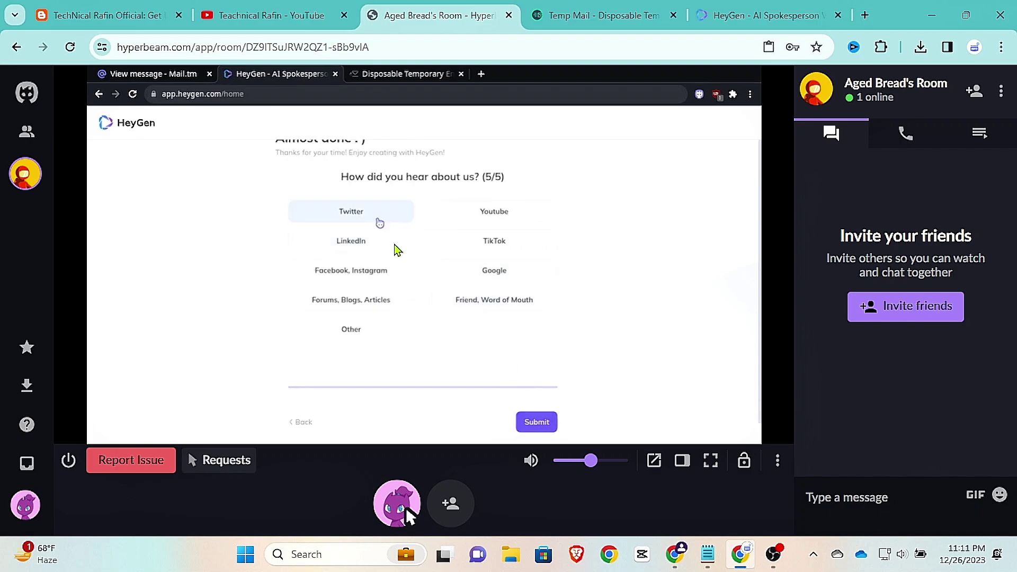
left_click(536, 422)
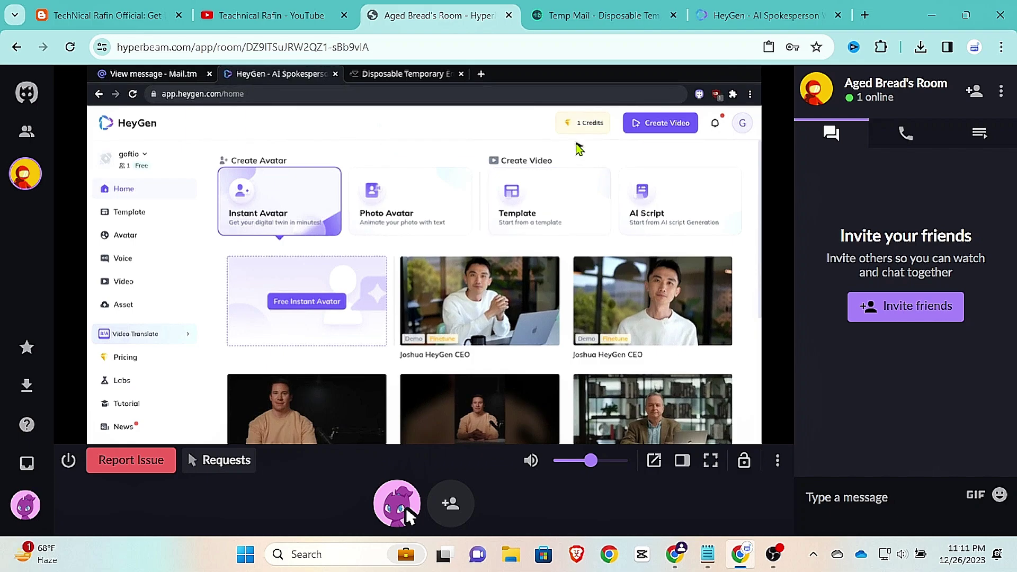
left_click(756, 6)
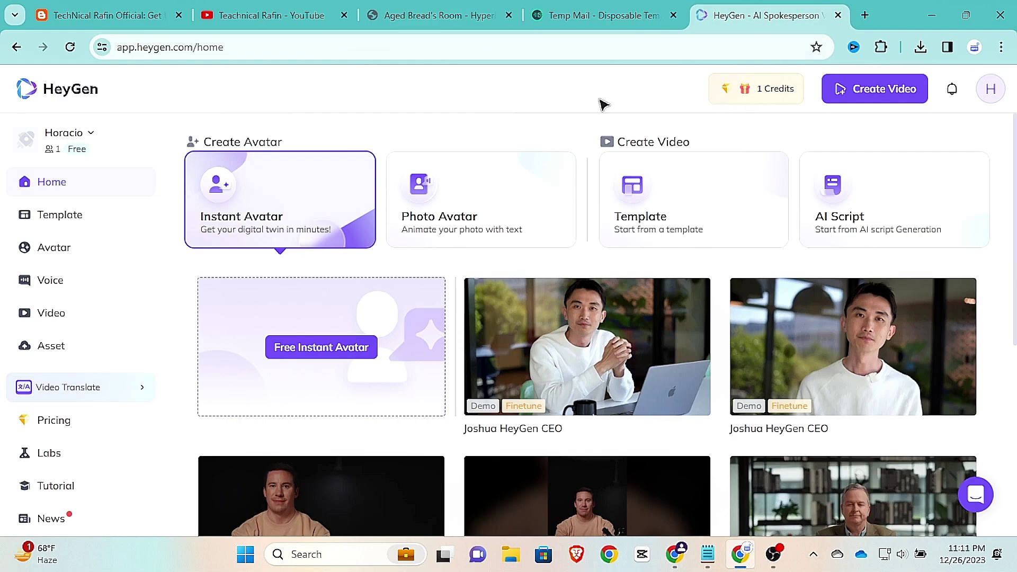
left_click(70, 47)
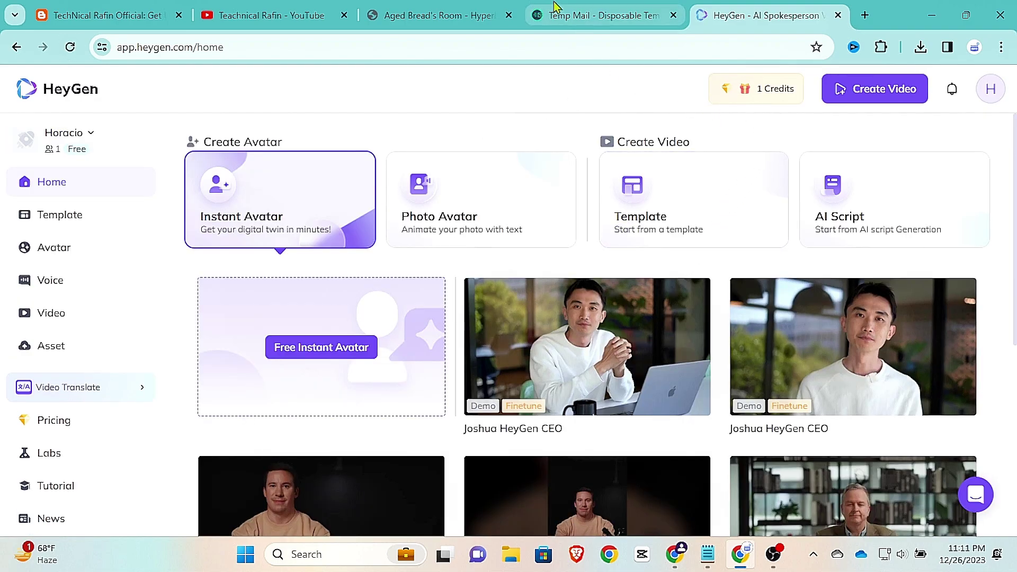
left_click(440, 15)
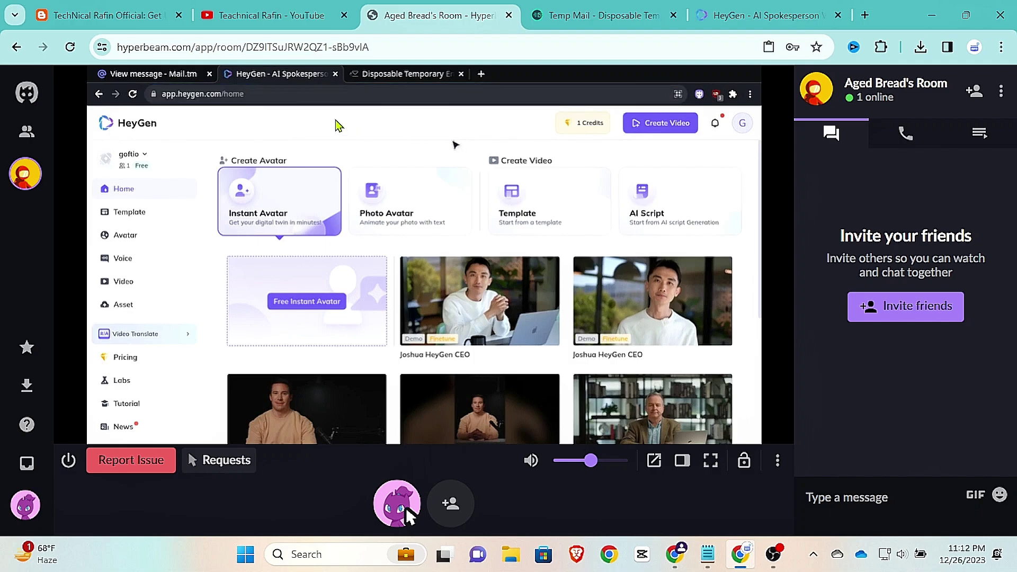
Step: Return to the blog post on unlimited HeyGen credits and scroll down to its WEBSITE 2 link
key("ctrl+1")
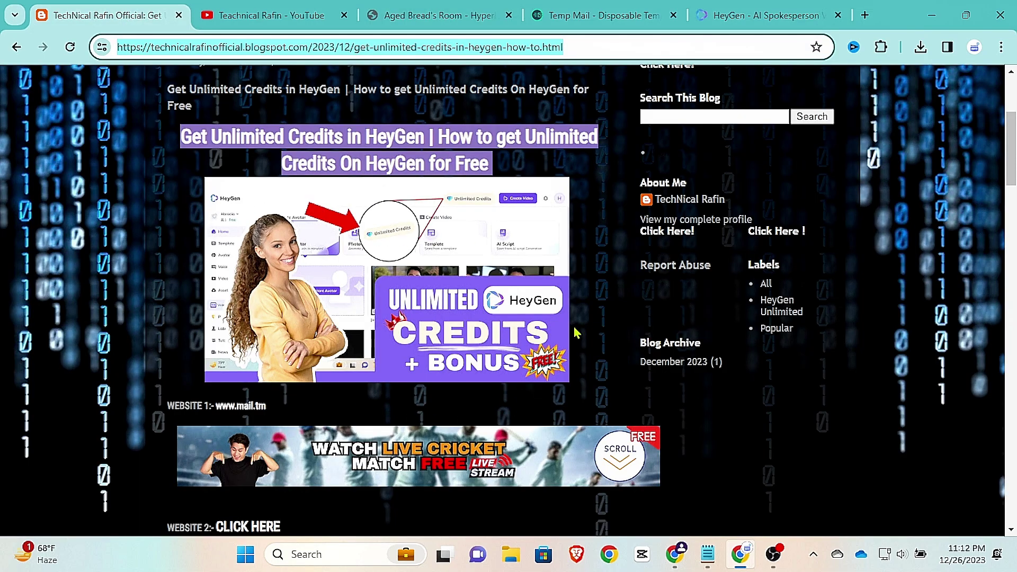
scroll(395, 418, "down", 3)
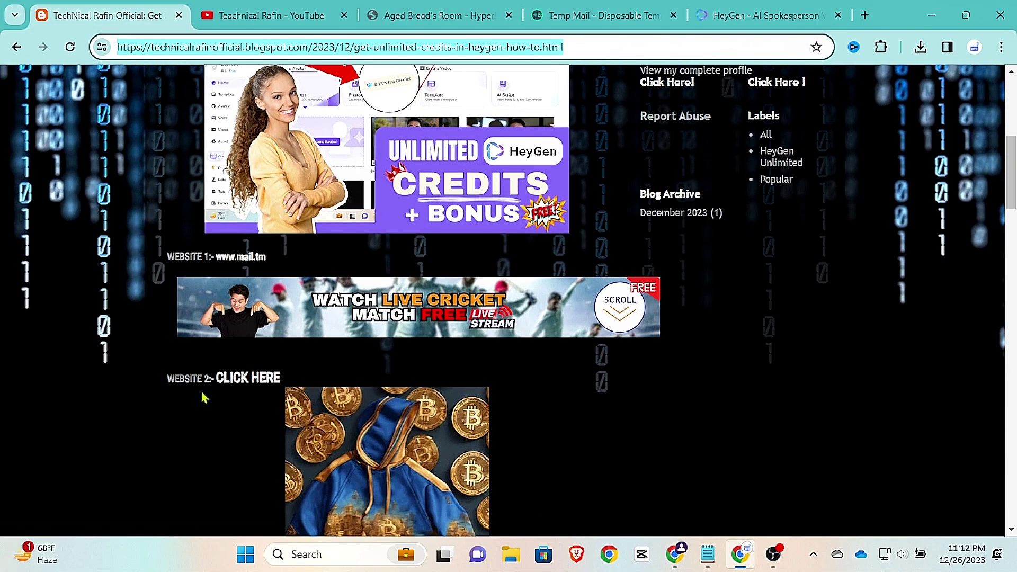